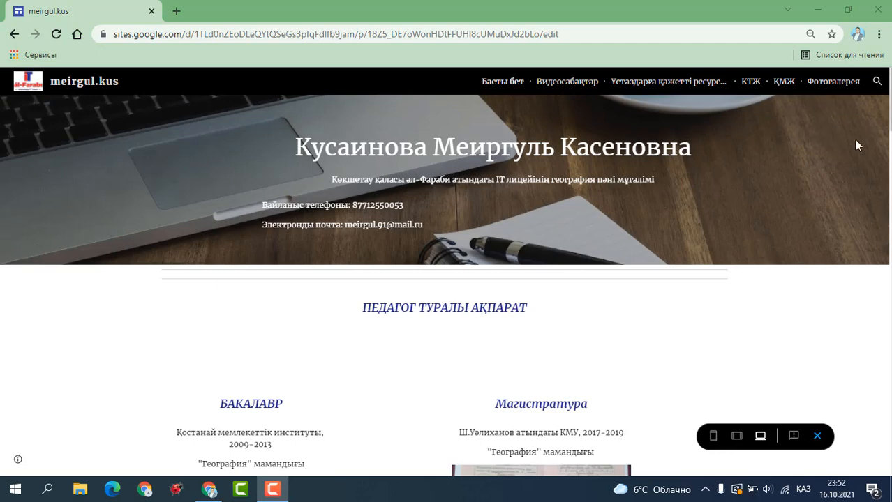
Advance the third and second certificate carousels to their next slides.
scroll(890, 133, down, 3)
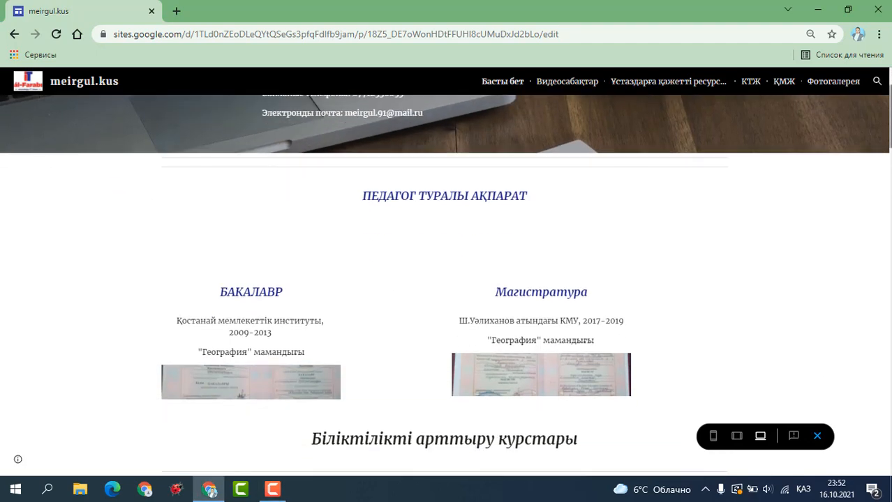
scroll(890, 223, down, 7)
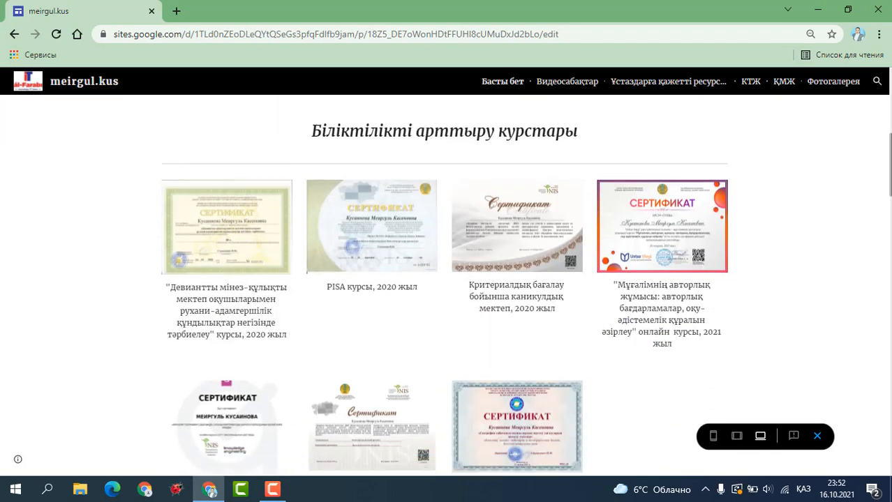
drag(890, 223, 889, 391)
mouse_move(712, 226)
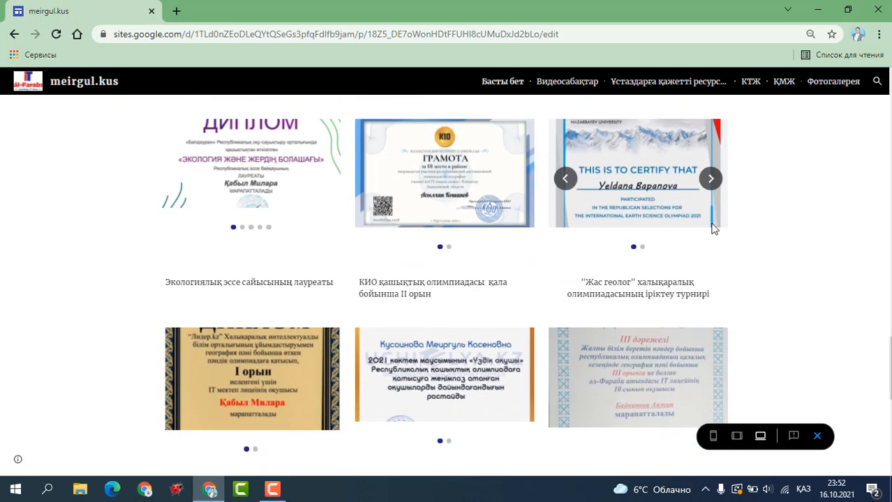
click(712, 177)
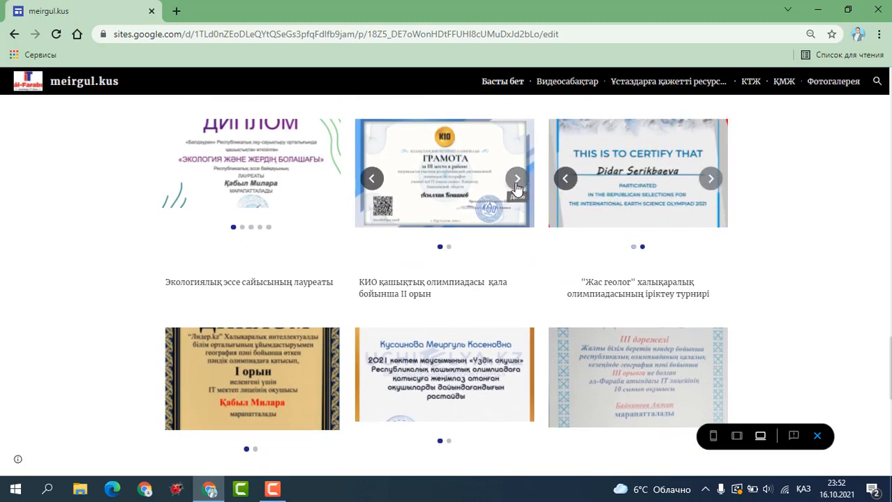
click(517, 183)
Go to the Видеосабақтар page from the top navigation.
scroll(517, 187, down, 1)
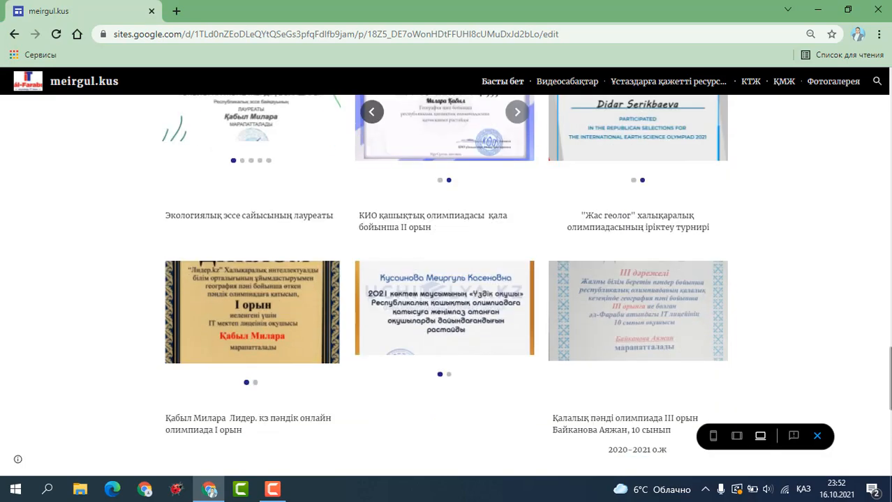
scroll(454, 380, down, 3)
scroll(454, 380, up, 20)
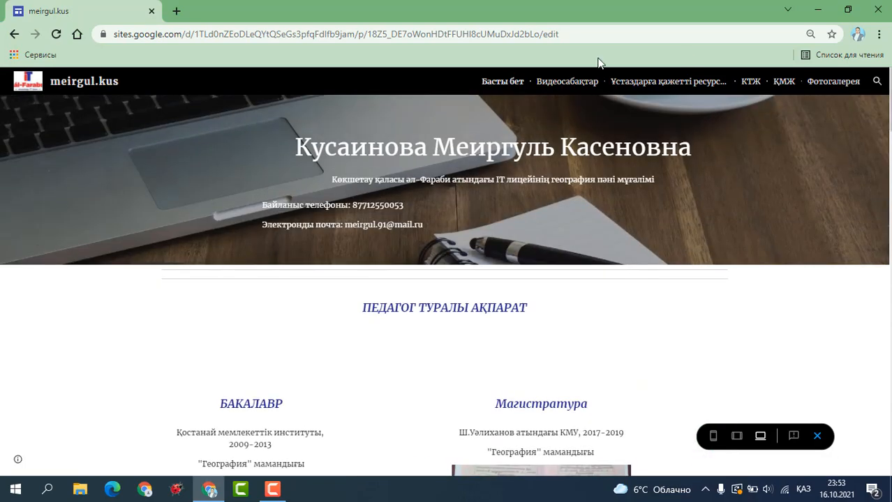
click(564, 83)
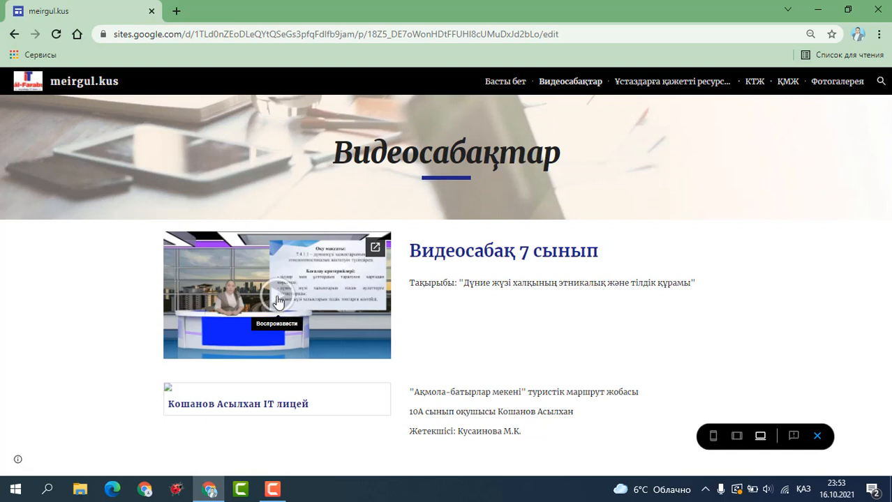
Briefly play and pause the Видеосабақ 7 сынып video, then go to Устаздарға қажетті ресурстар.
click(278, 301)
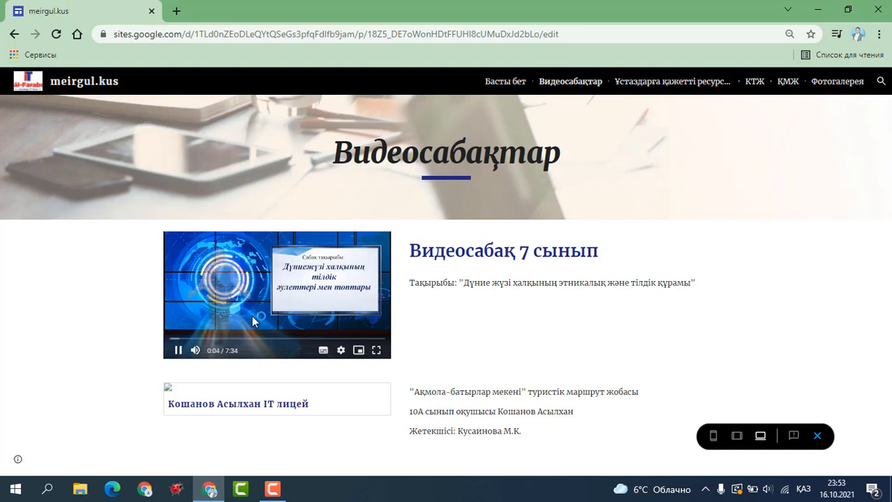
click(179, 351)
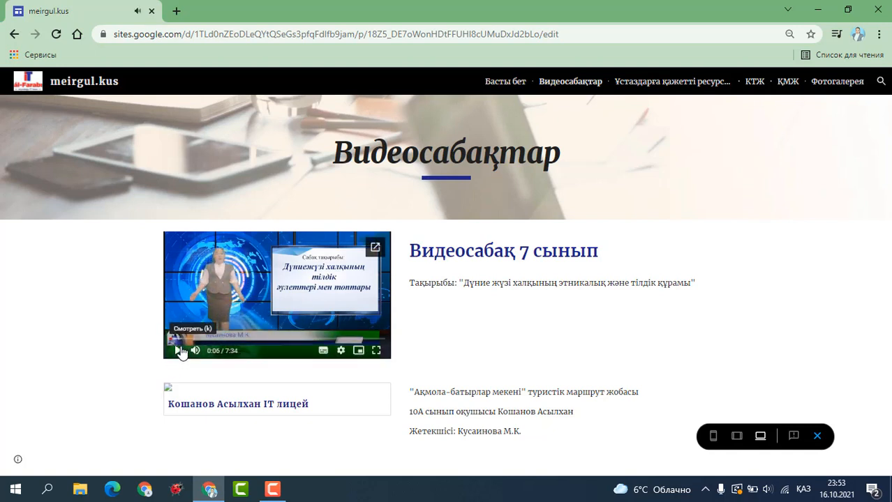
click(670, 89)
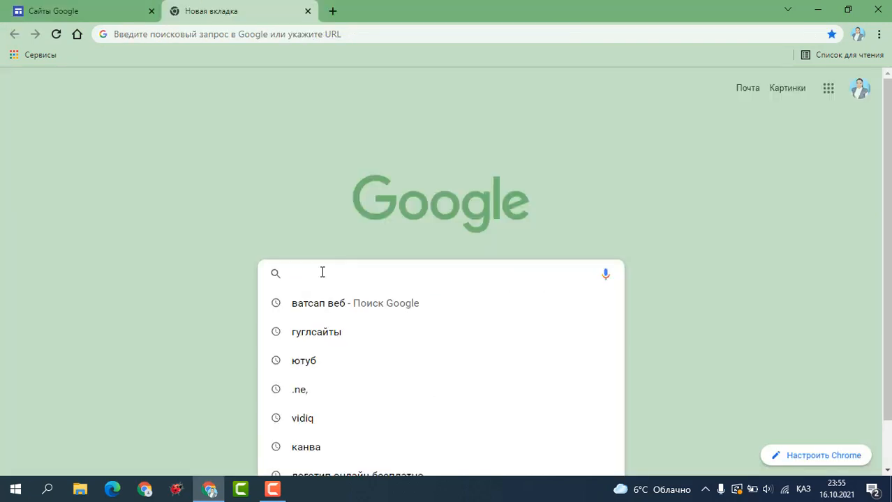
Search Google for гуглсайты, create a blank Google Sites site, and close the old Sites tab.
text(гугл )
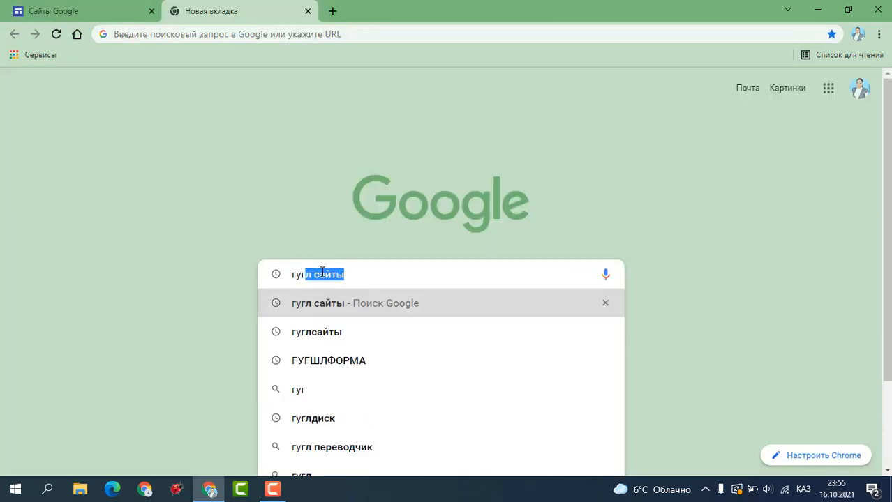
text(сат)
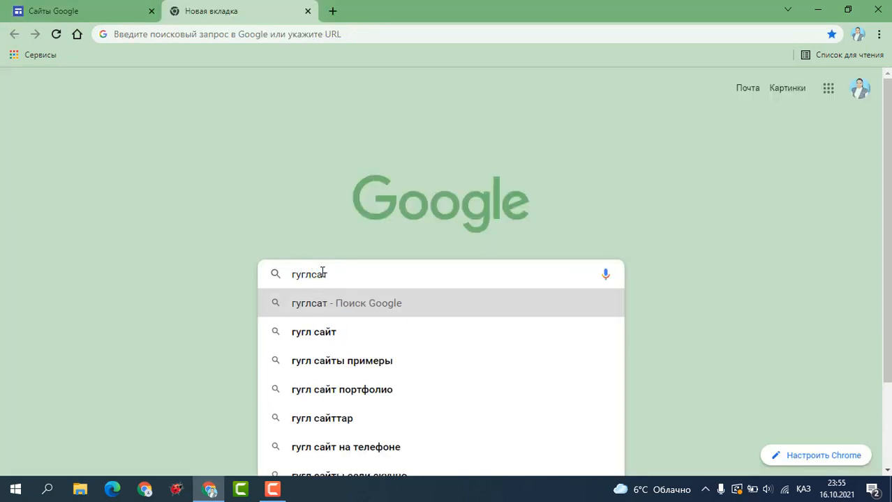
key(BackSpace)
key(BackSpace)
key(BackSpace)
key(BackSpace)
key(BackSpace)
key(BackSpace)
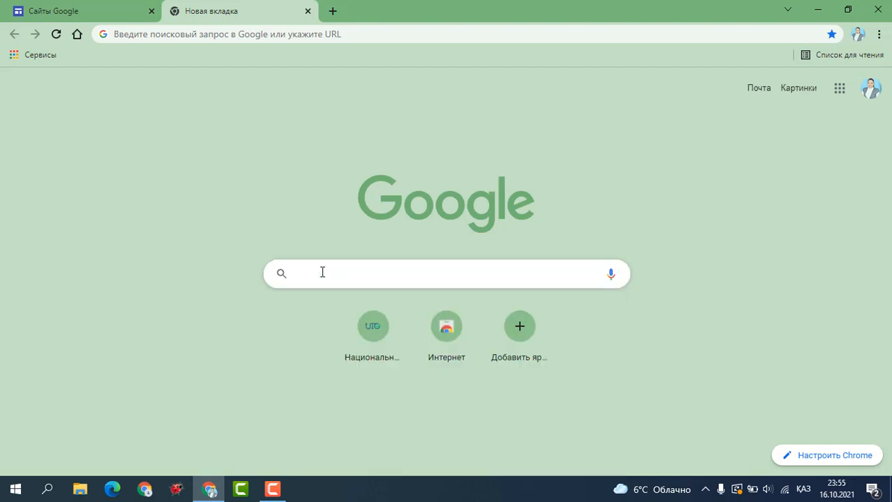
text(гуглс)
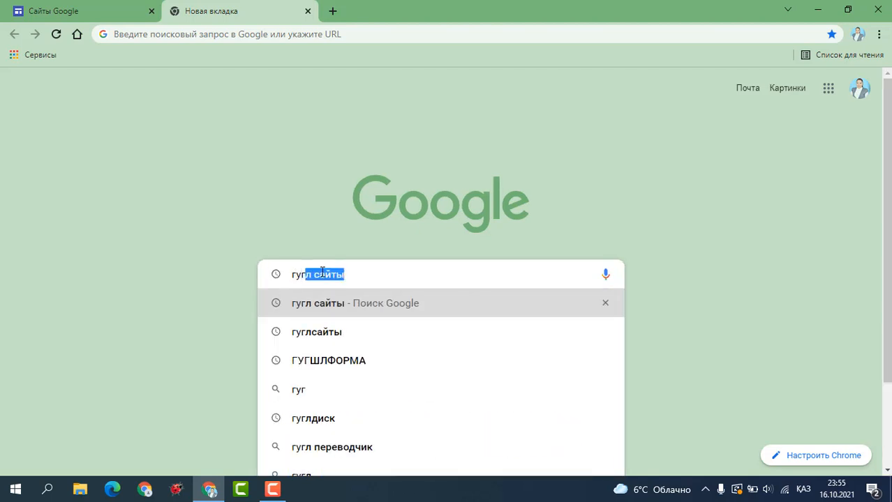
text(айты)
key(Return)
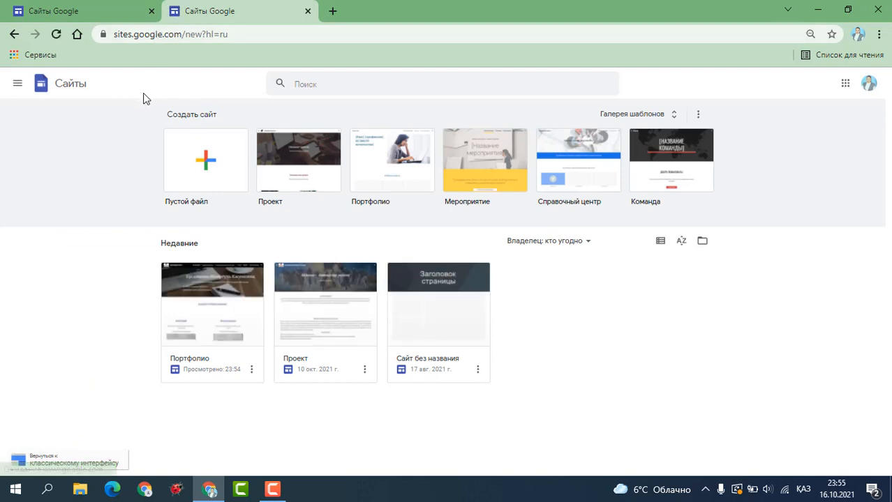
click(206, 167)
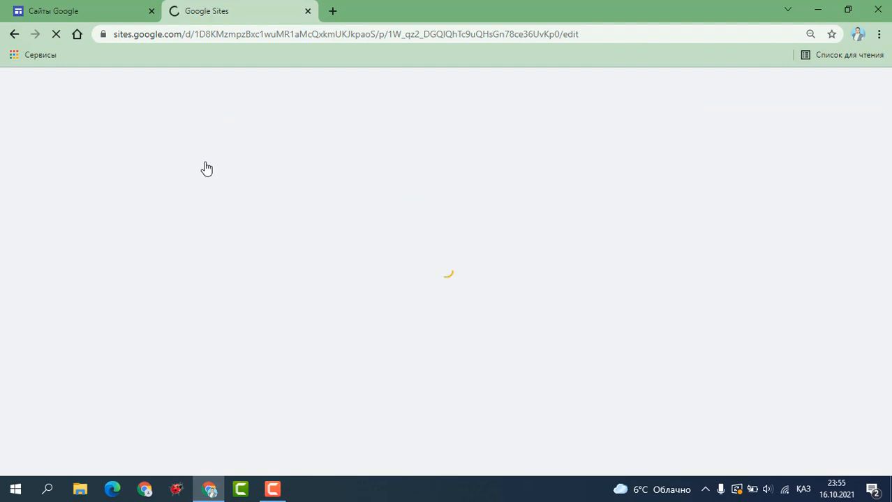
click(152, 10)
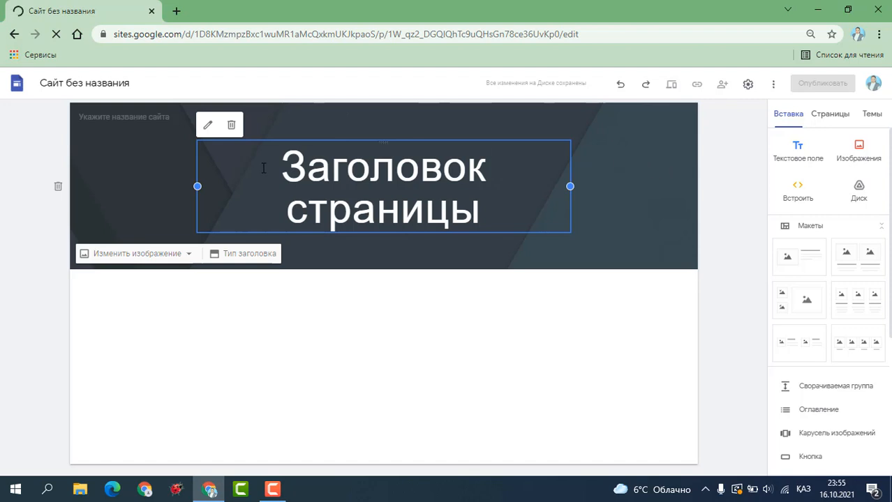
Enter the teacher's surname and initials as the new site's name.
click(158, 117)
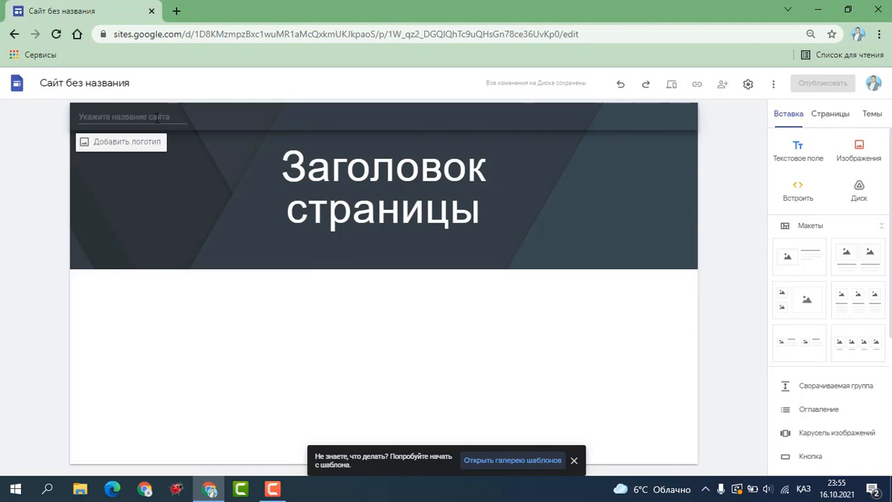
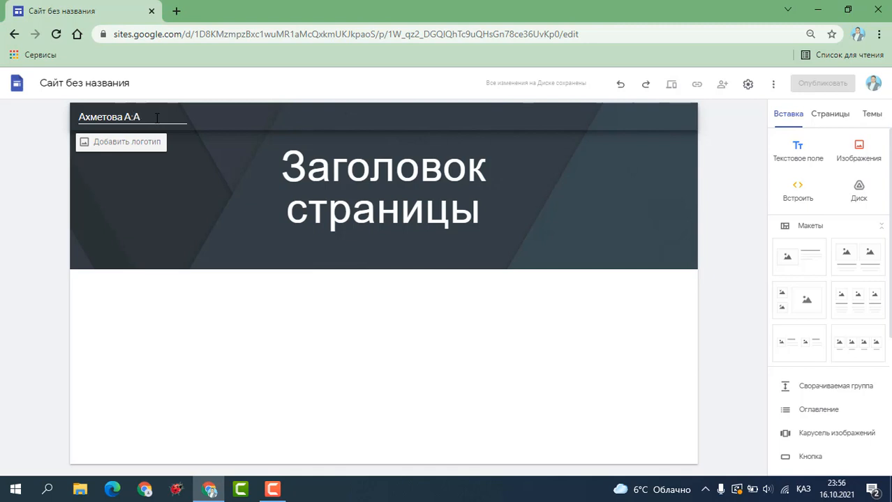
click(171, 156)
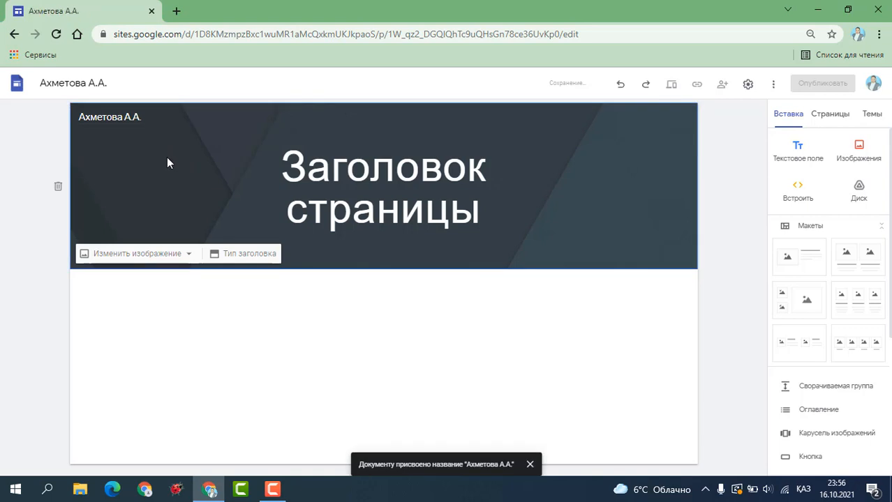
Replace the page title with 'Биология пәні мұғалімі' followed by the teacher's full name.
click(307, 193)
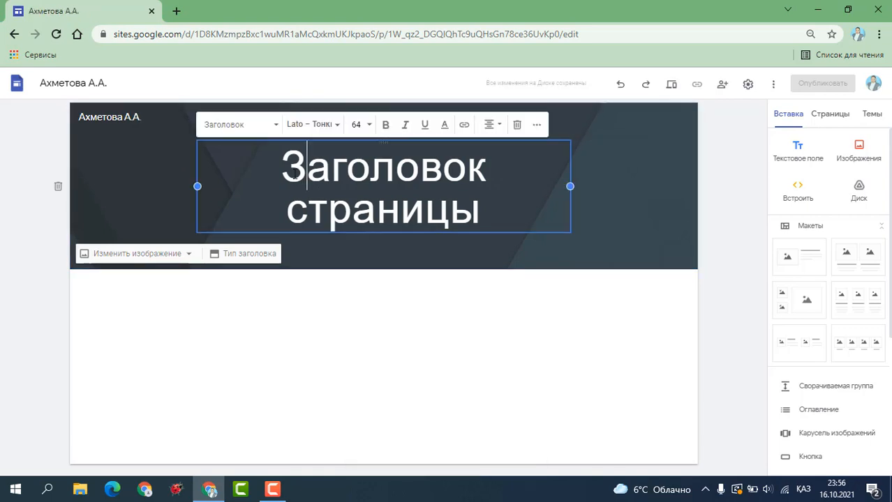
drag(281, 168, 504, 209)
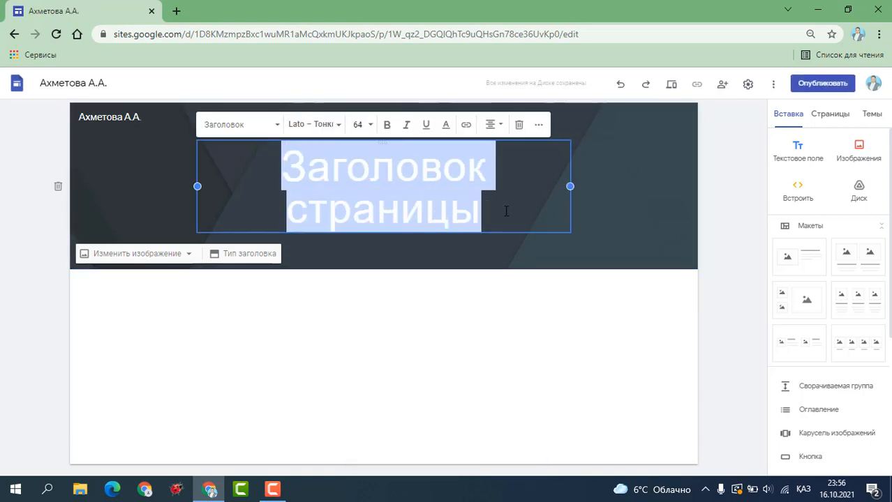
key(BackSpace)
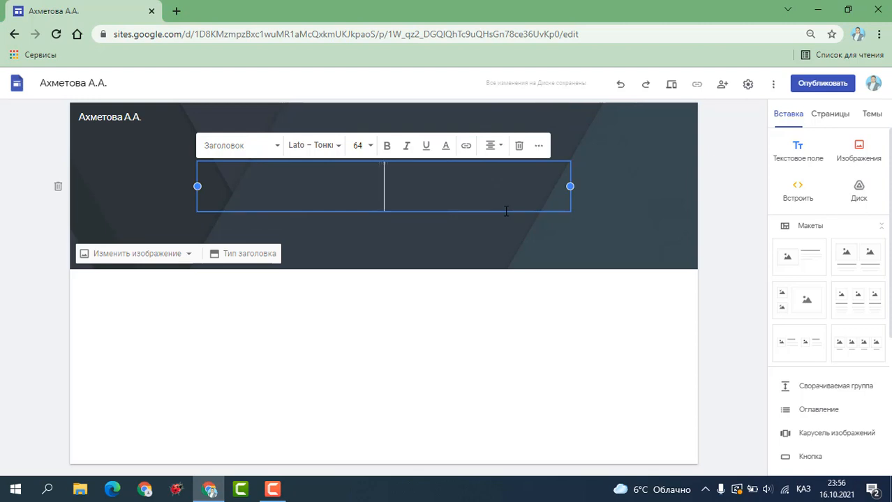
text(Биологи)
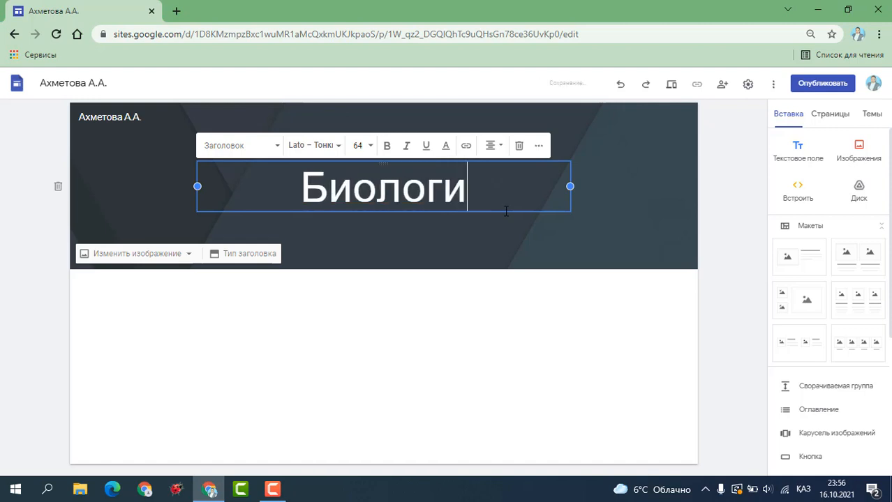
text(я пәні м)
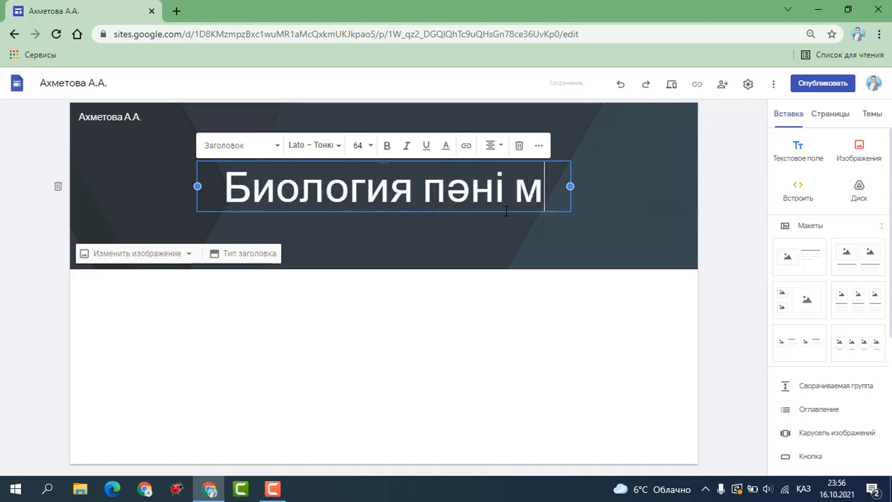
text(ұғалімі )
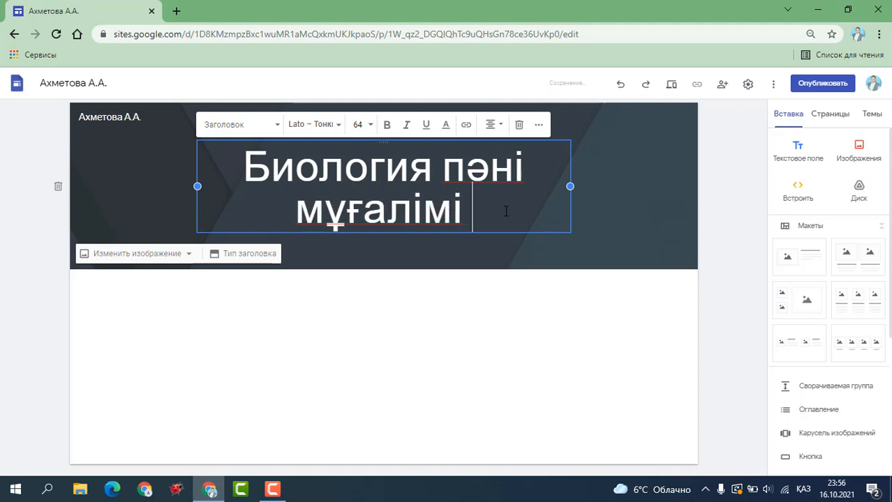
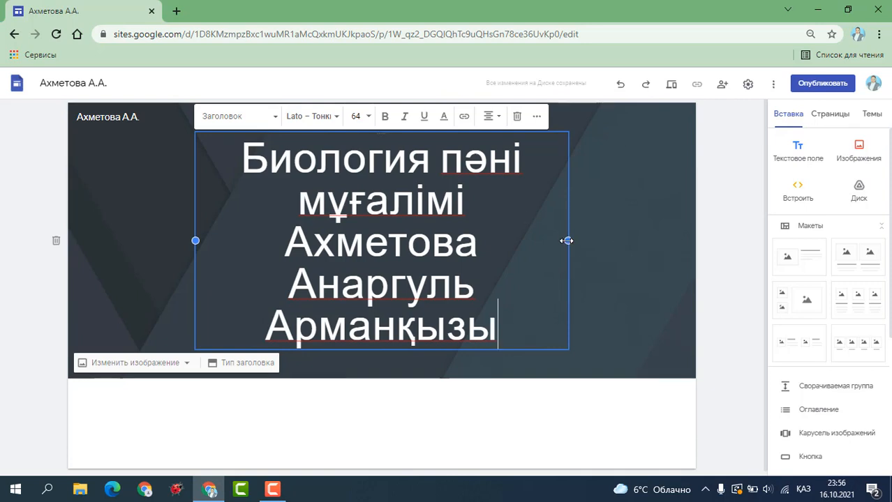
Widen the heading, set the first line to size 36 and the name lines to bold italic Arial.
drag(568, 240, 664, 244)
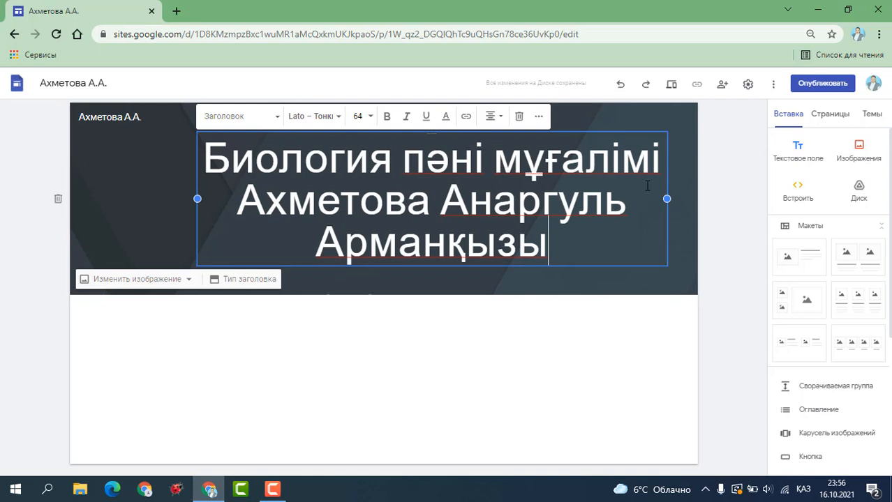
drag(661, 166, 205, 149)
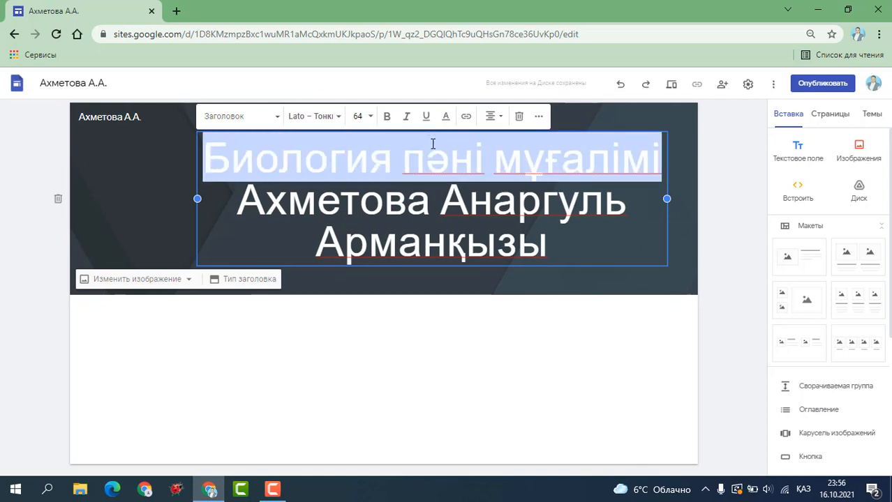
click(371, 117)
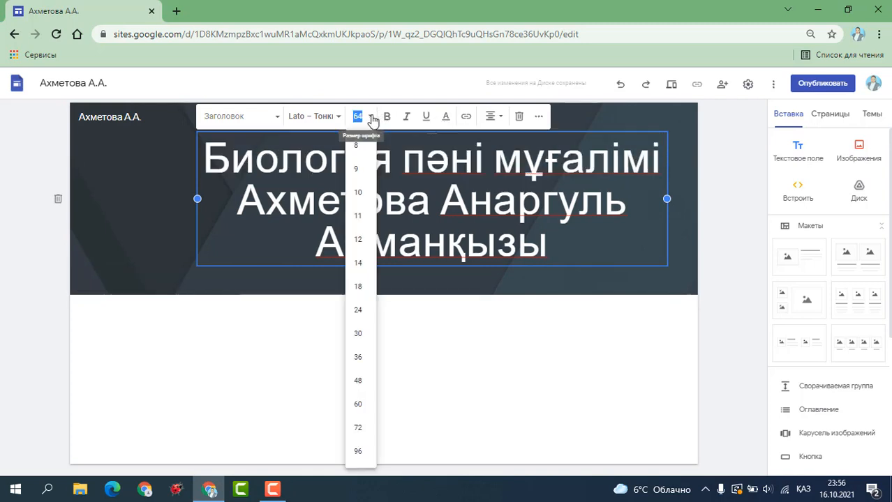
click(357, 358)
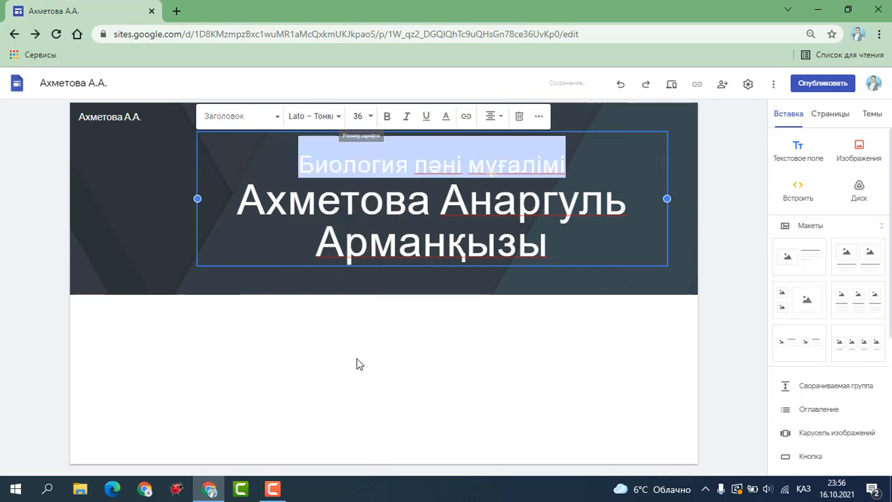
drag(239, 197, 568, 241)
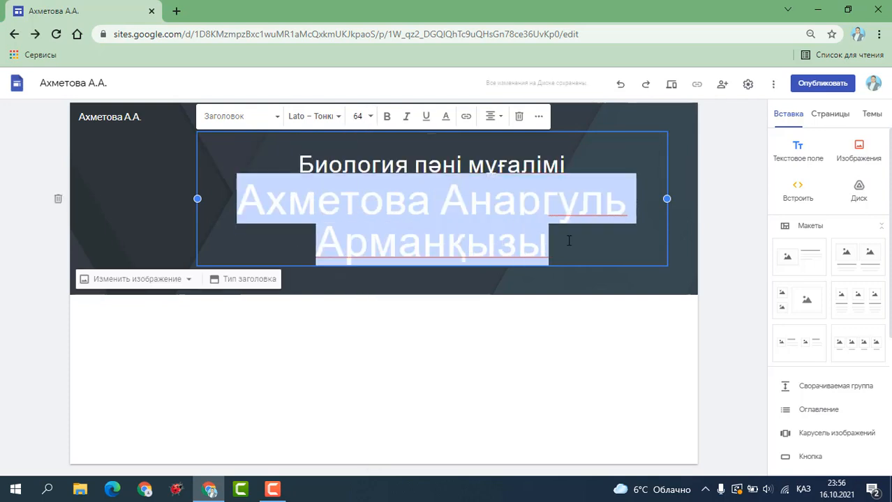
click(340, 123)
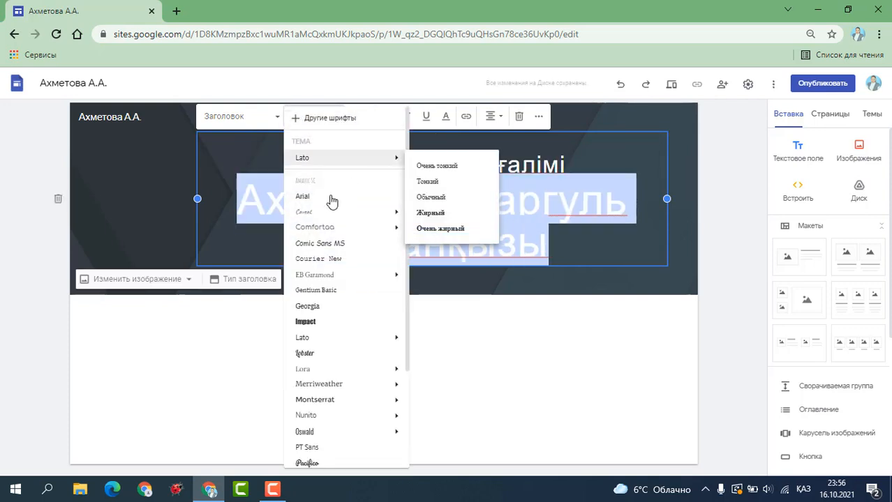
click(319, 199)
click(387, 116)
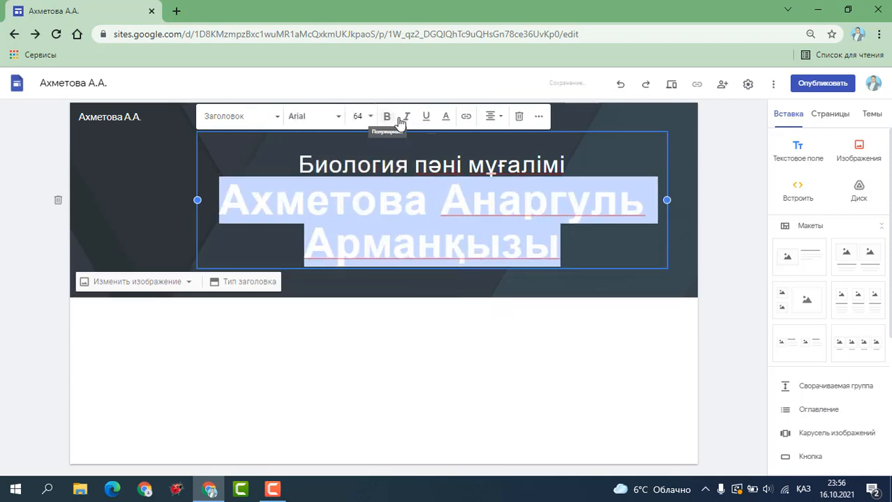
click(407, 118)
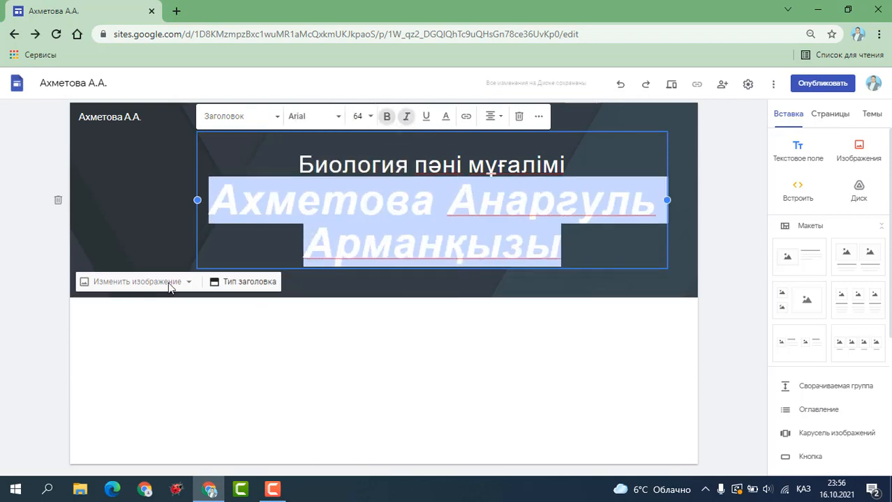
click(140, 282)
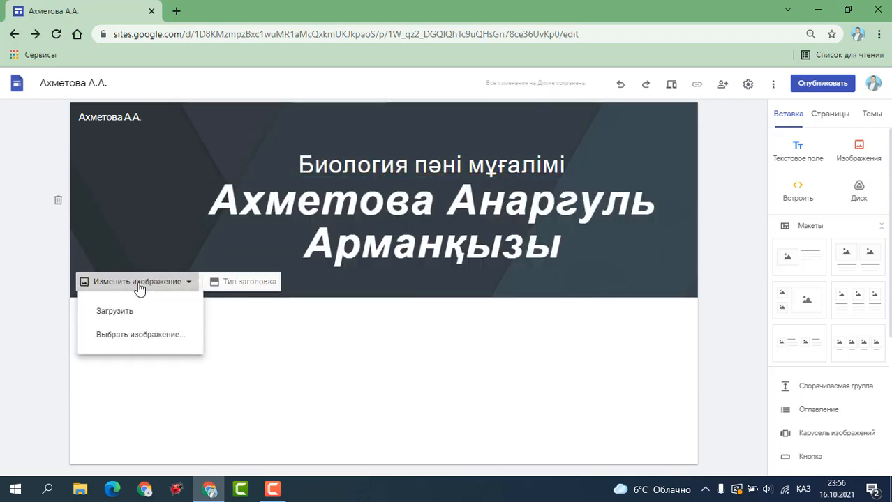
Set the header background to the blue notebook-and-tablet photo from the built-in gallery.
click(136, 335)
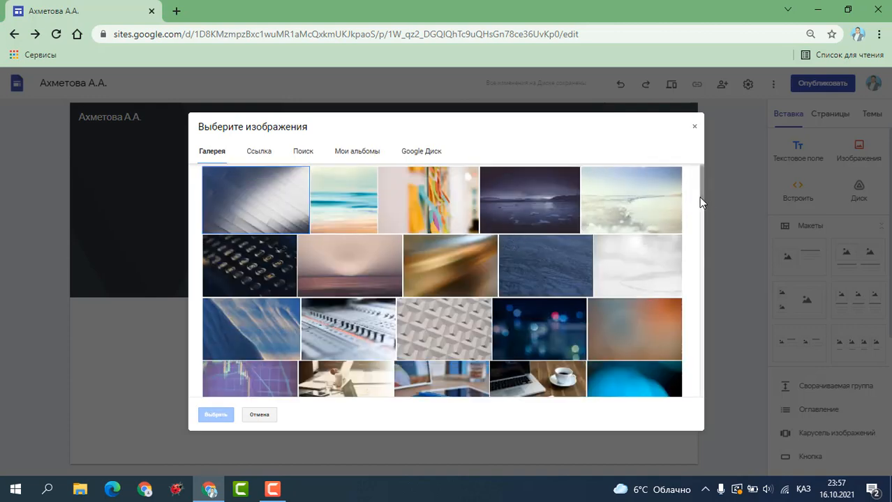
drag(702, 192, 704, 230)
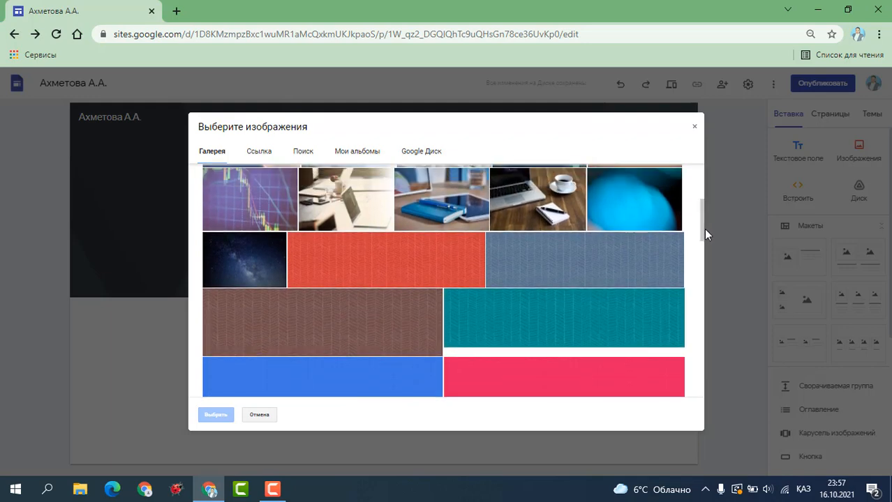
click(458, 216)
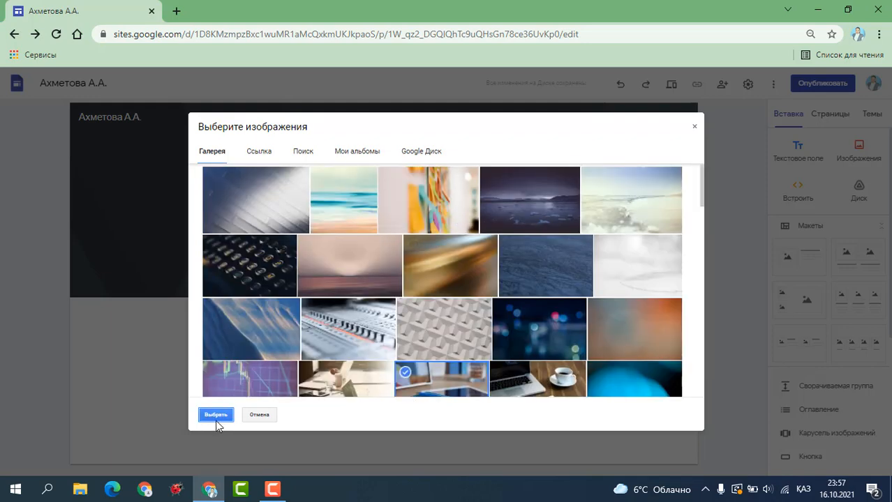
click(217, 416)
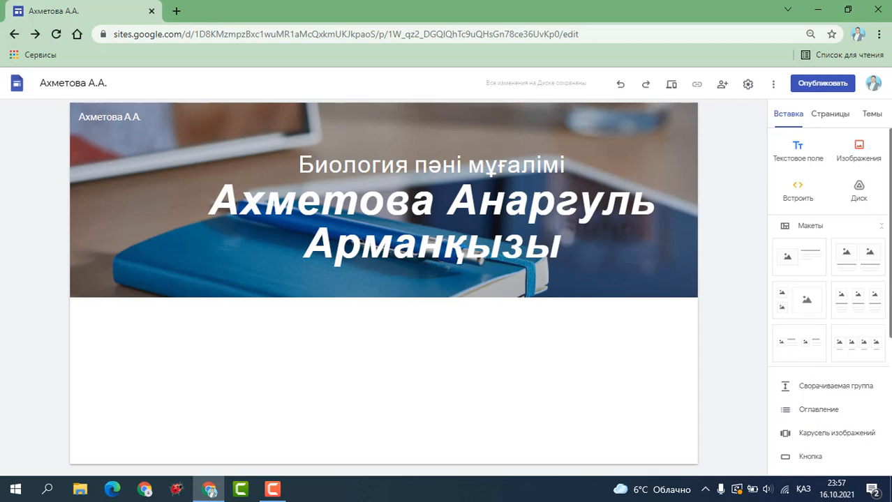
scroll(829, 300, down, 3)
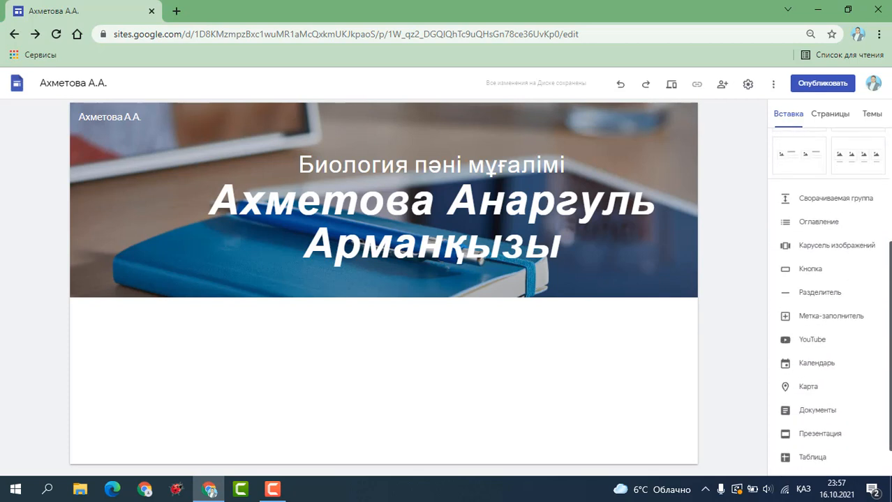
drag(890, 321, 891, 346)
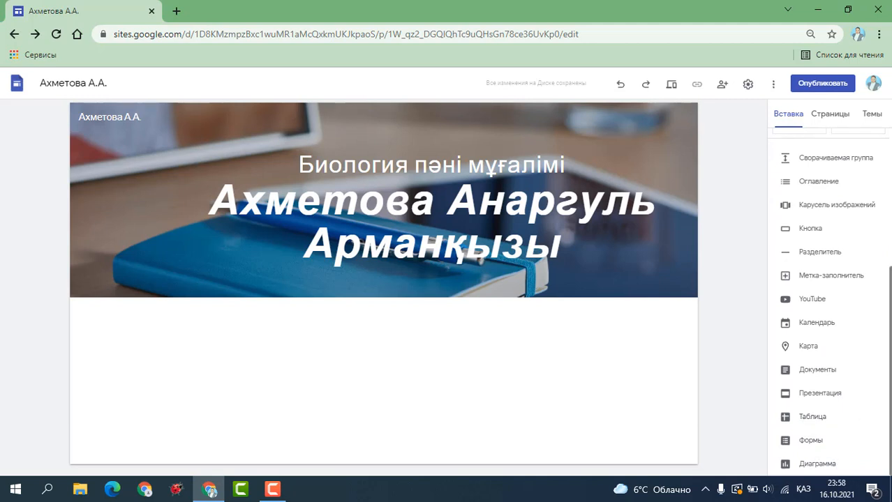
scroll(890, 160, up, 4)
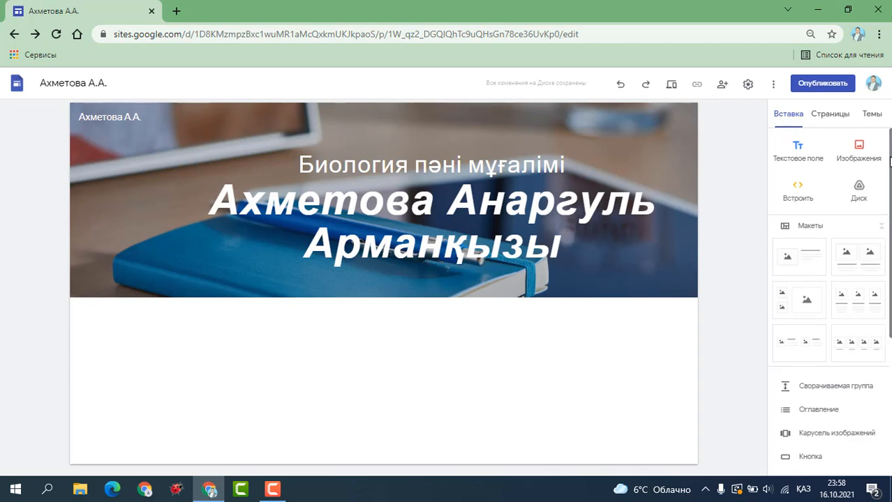
Add an image-and-text layout and upload the teacher's WhatsApp photo into its image placeholder.
click(804, 270)
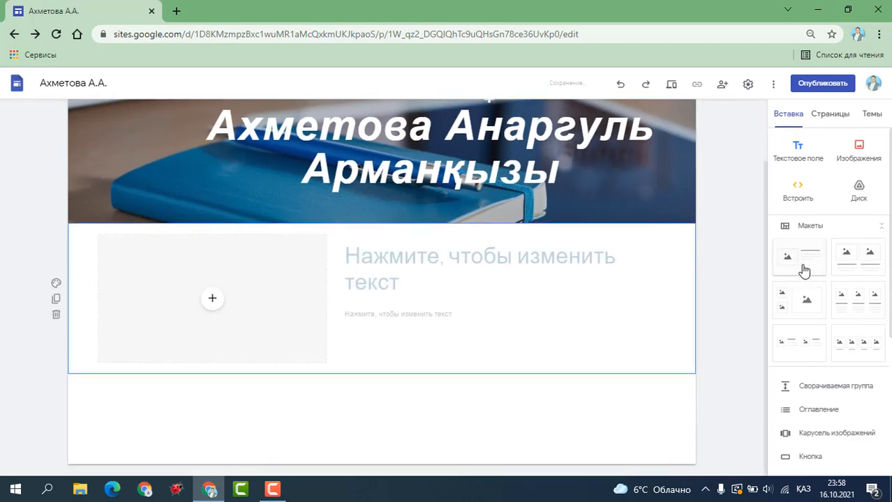
click(212, 301)
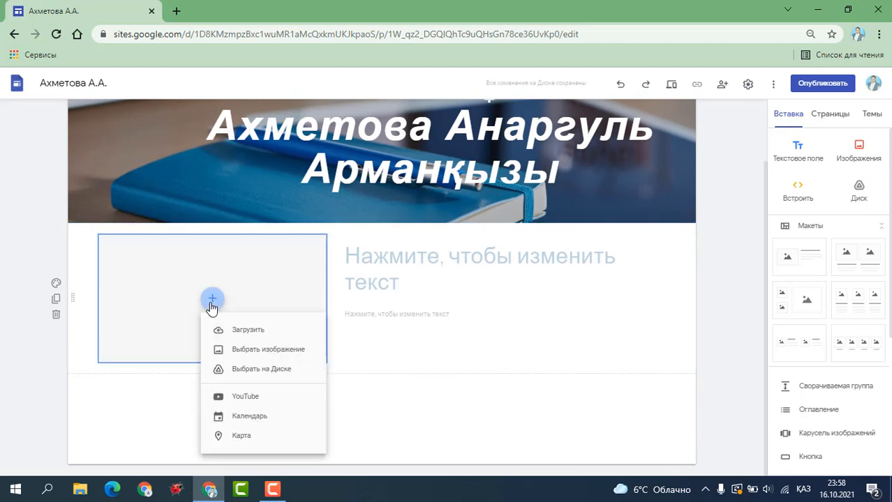
click(235, 332)
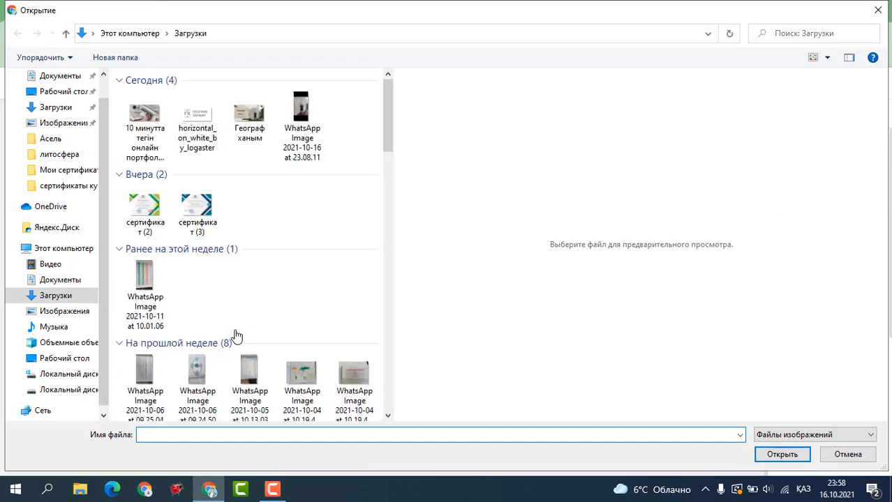
click(321, 120)
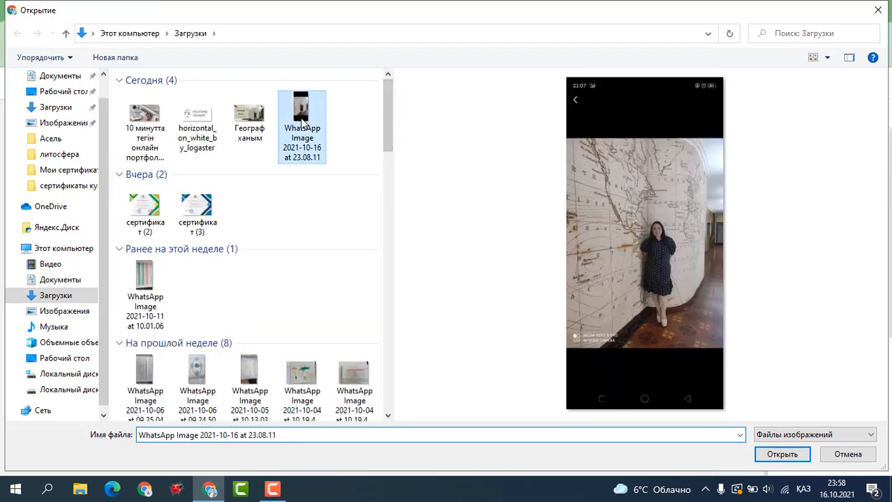
click(765, 452)
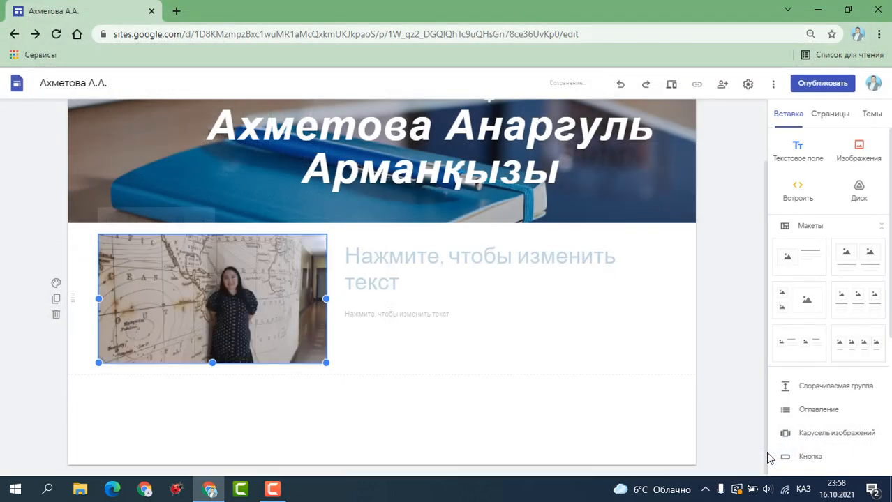
click(373, 263)
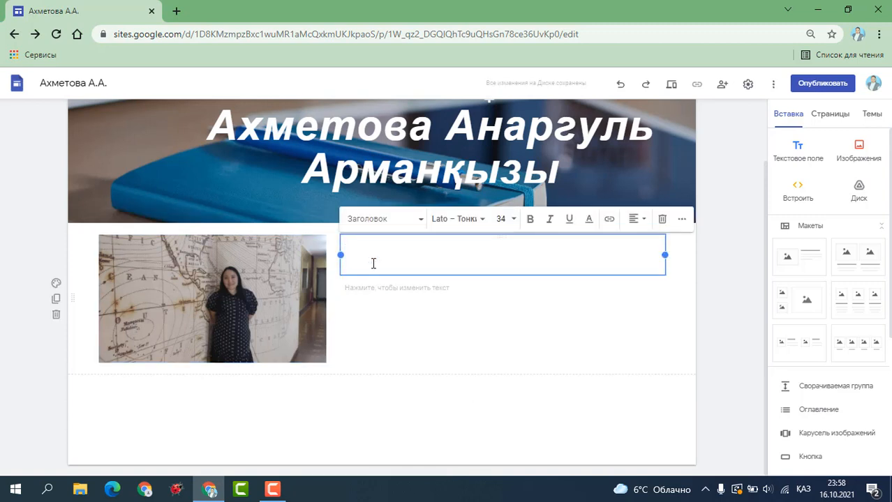
Type the heading 'Туған жылы:' with 'Мамандығы:', 'Оқу орны:' and 'Еңбек өтілі:' lines below it.
text(Туған жылы:)
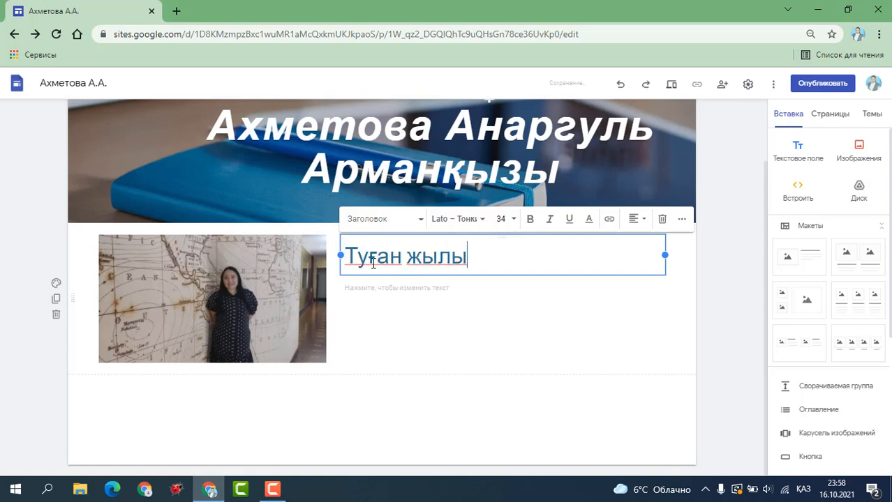
click(369, 289)
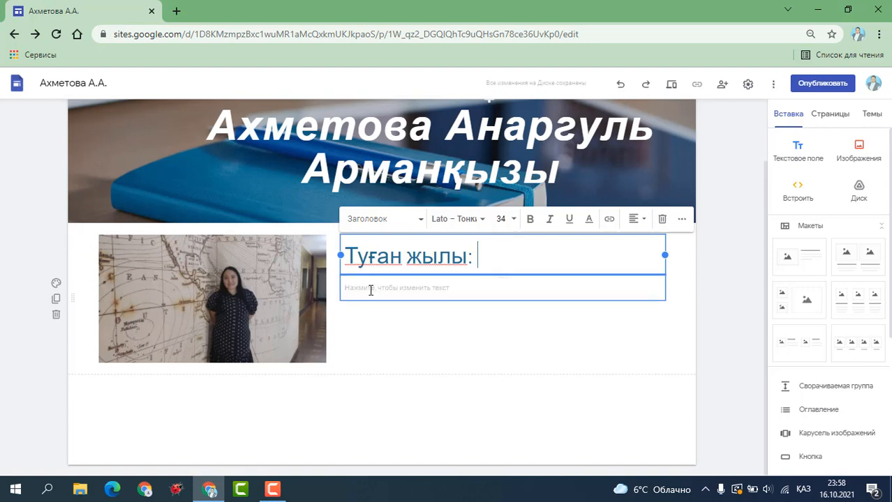
text(М)
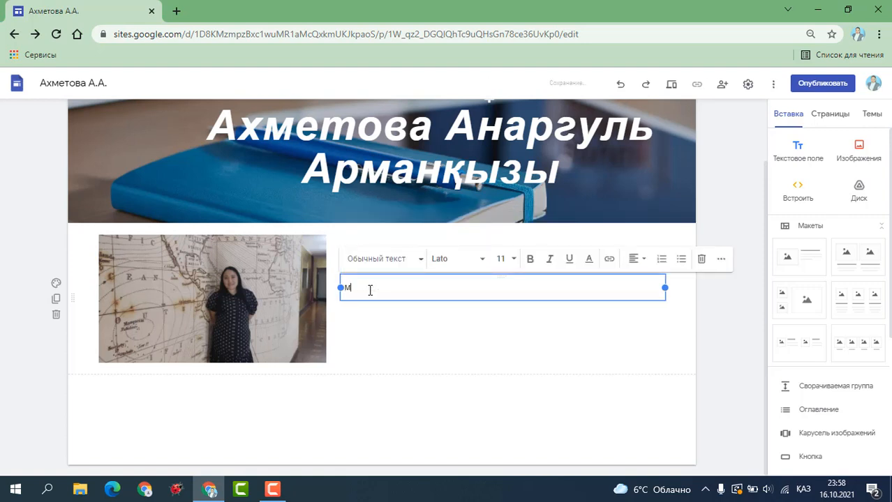
text(амандығы:)
key(Return)
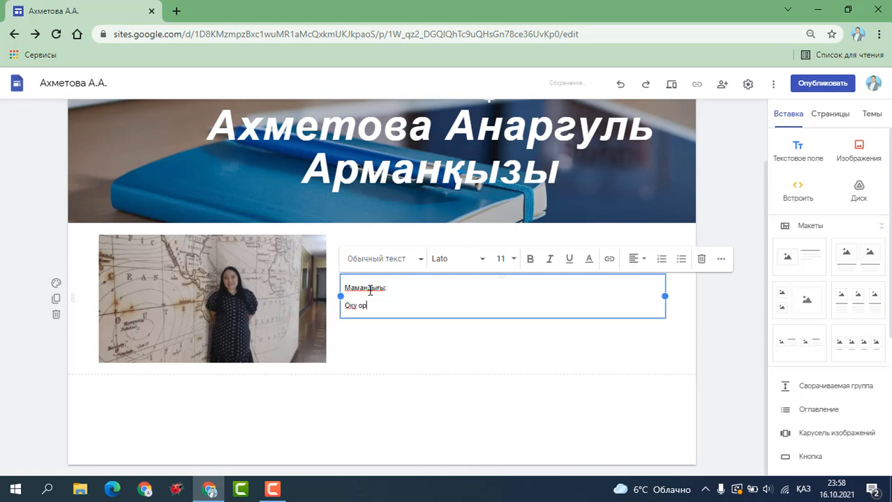
text(Оқу орны:)
key(Return)
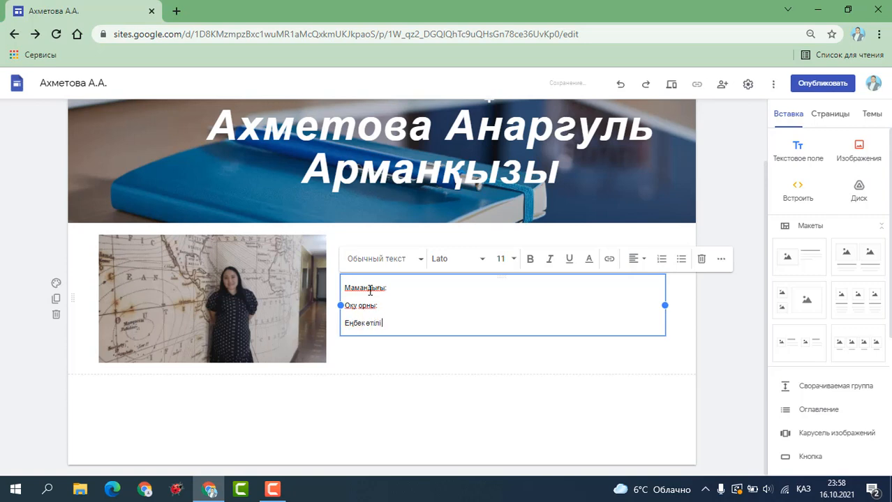
click(395, 376)
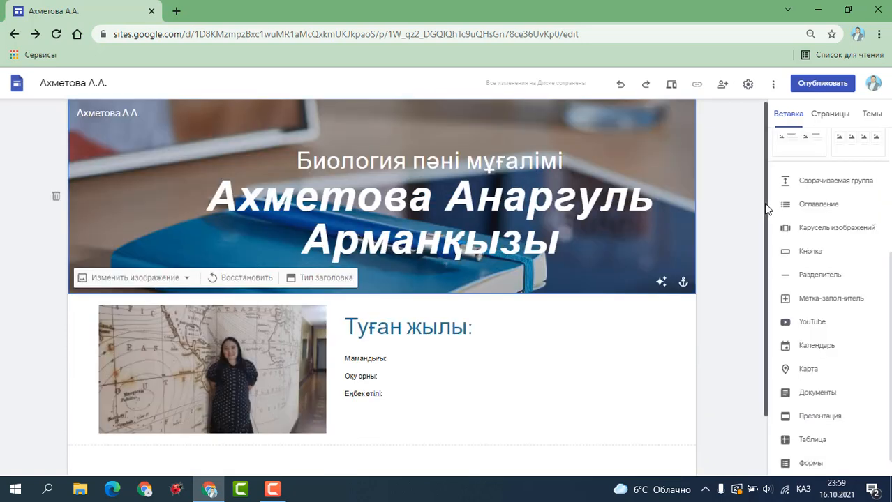
Add a divider beneath the header banner.
scroll(767, 208, down, 1)
scroll(860, 205, up, 2)
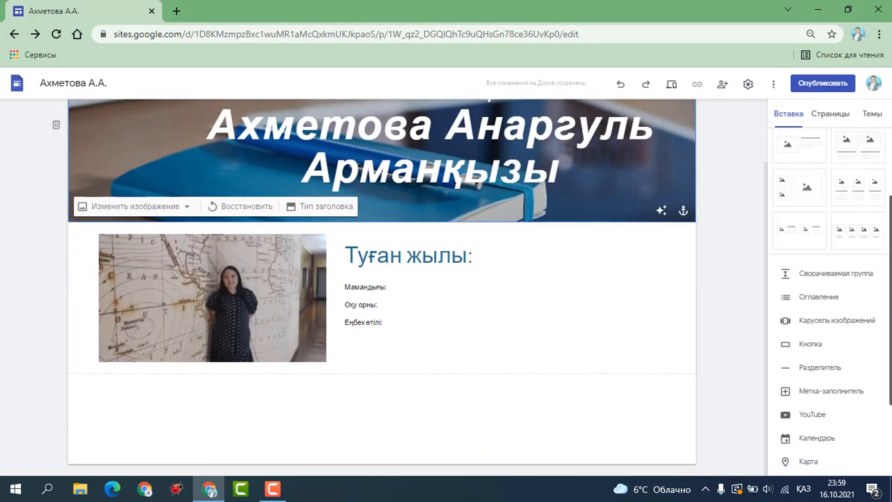
scroll(886, 183, up, 2)
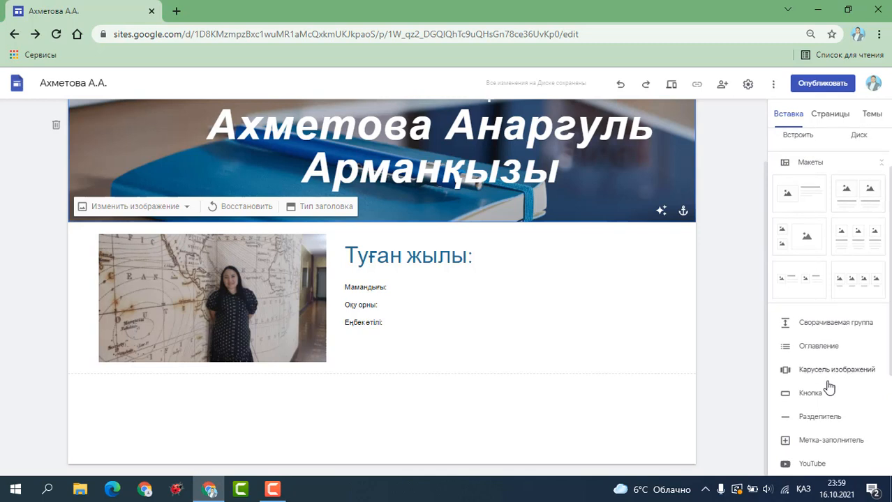
click(809, 418)
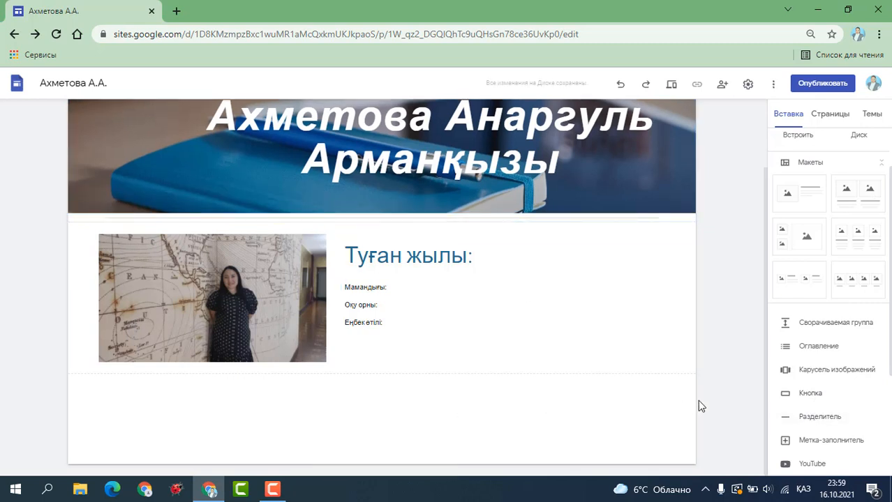
click(815, 418)
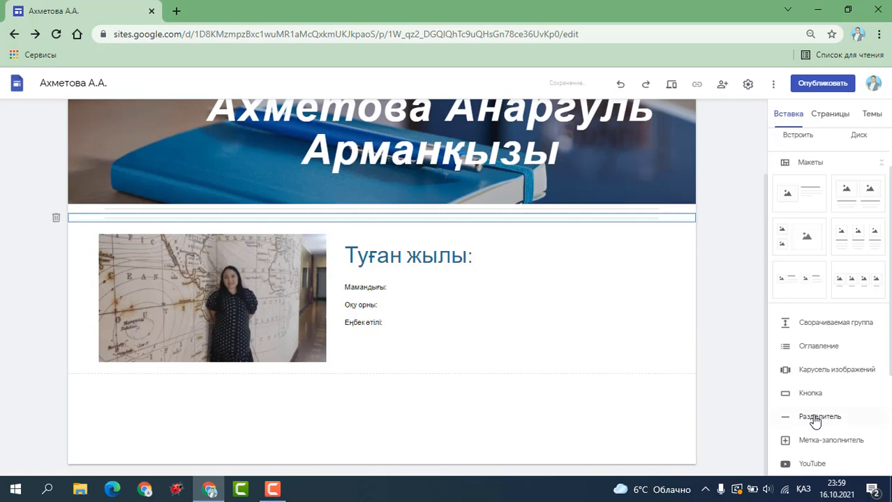
Insert a three-column image layout after the bio, undoing a mistaken image-and-text layout.
click(814, 204)
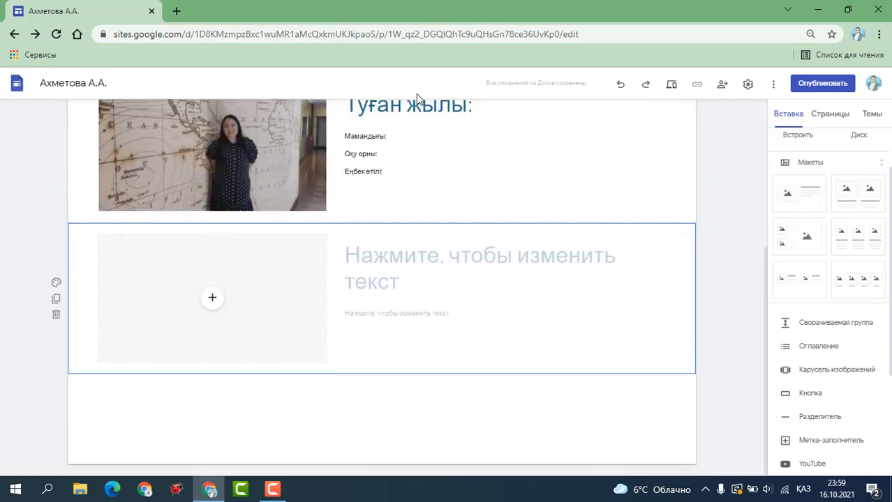
click(621, 87)
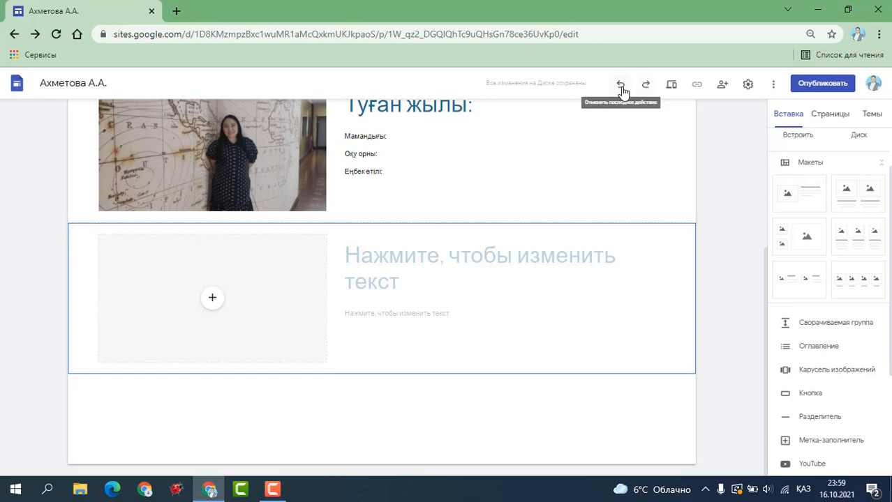
click(857, 241)
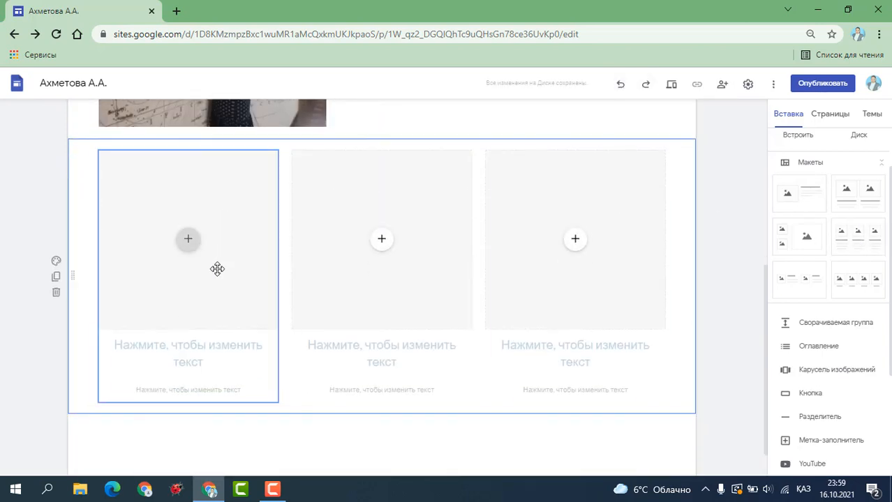
Upload the Обл вебинар Орлеу certificate from Мои сертификаты into the first card.
click(189, 243)
click(210, 272)
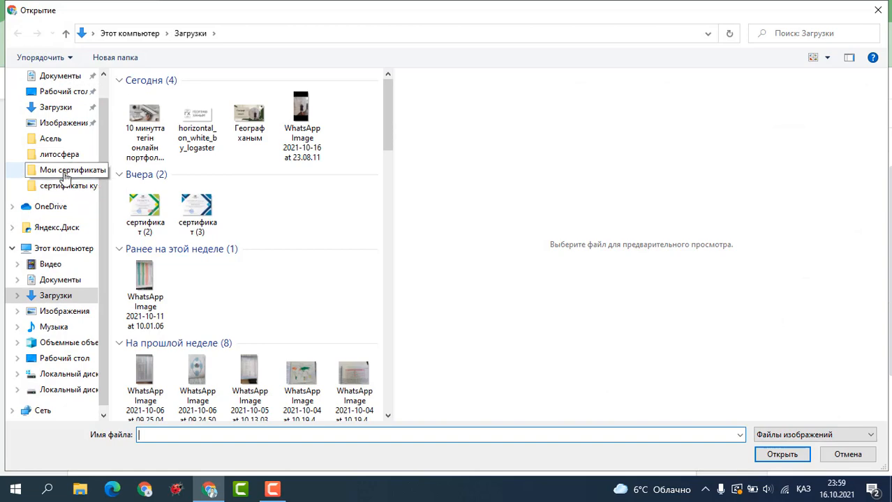
click(65, 177)
click(244, 294)
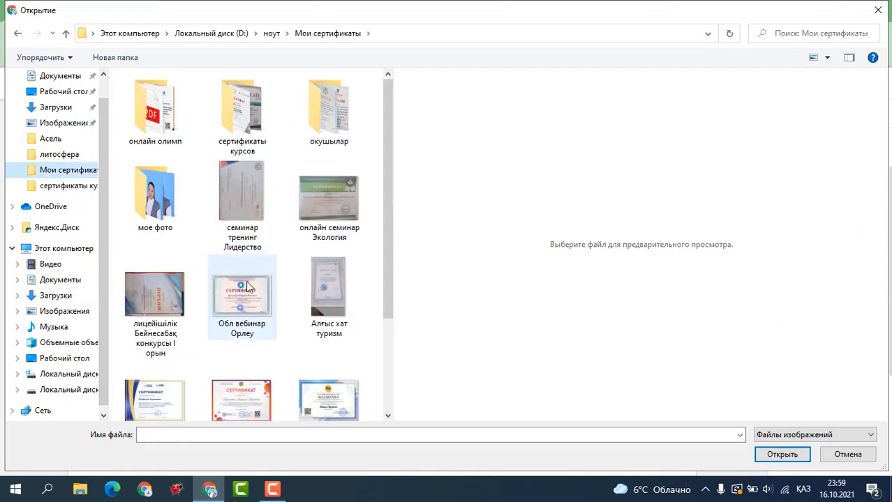
click(769, 458)
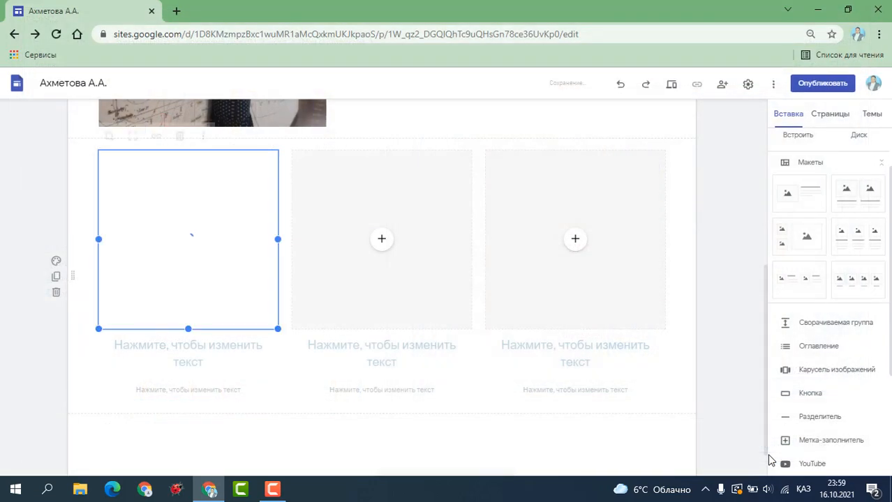
Fill the second and third cards with the онлайн конф авторлық бағдарлама and сертификат КИО images.
click(383, 245)
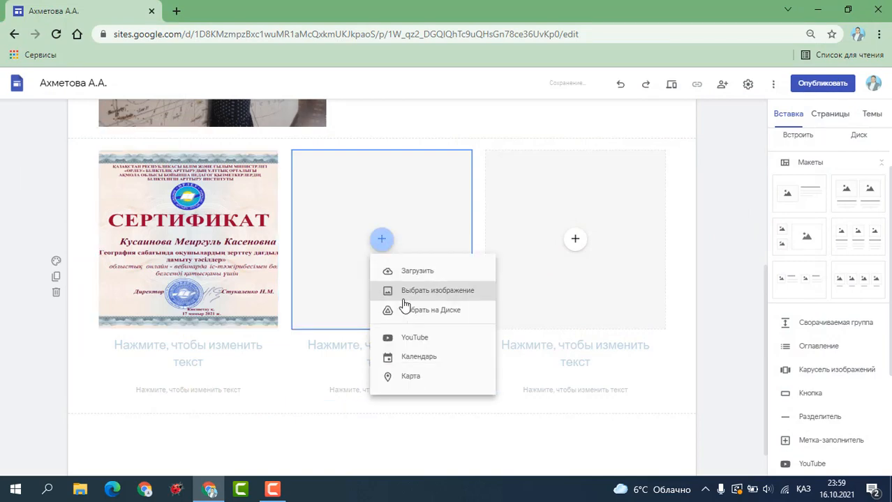
click(353, 272)
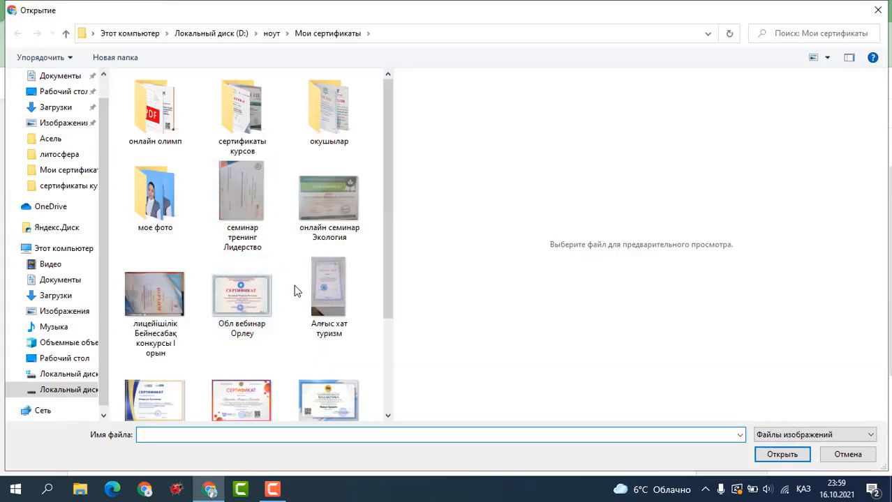
click(253, 322)
click(246, 399)
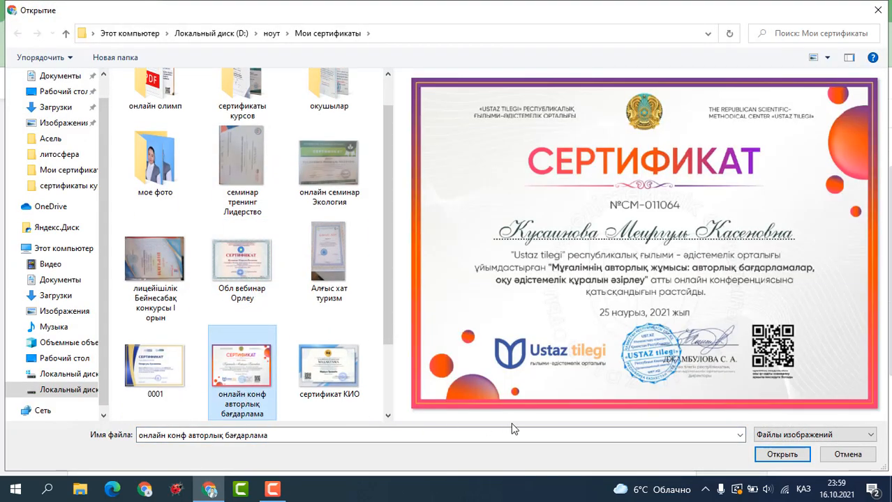
click(780, 455)
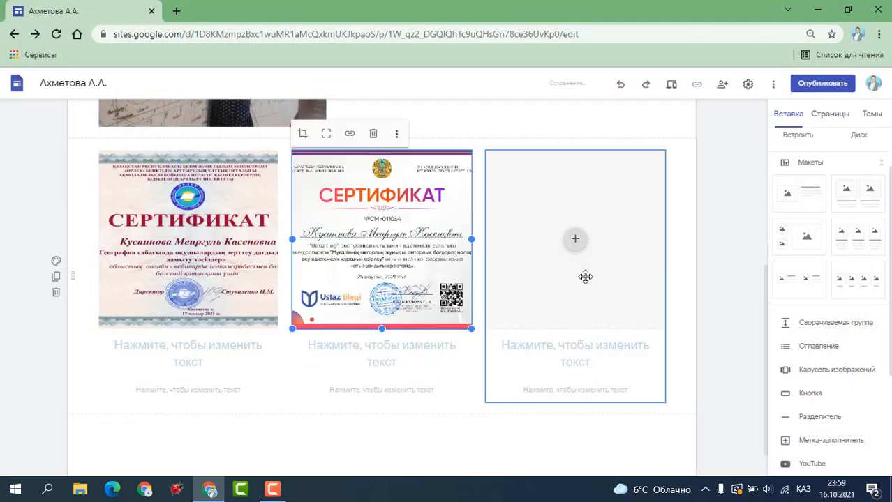
click(574, 242)
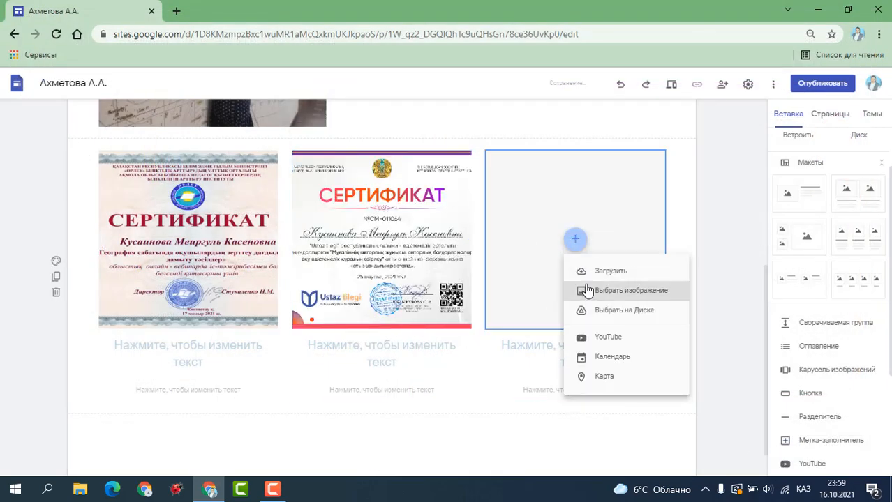
click(592, 264)
drag(392, 229, 392, 321)
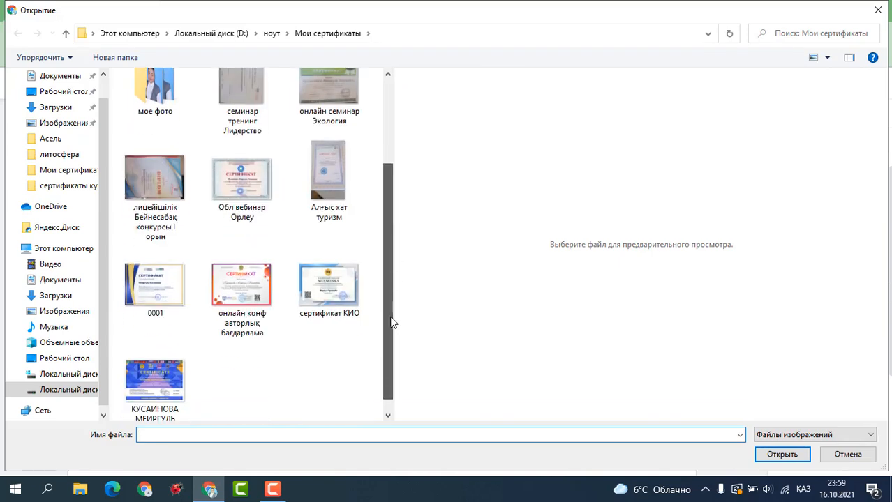
click(342, 293)
click(781, 454)
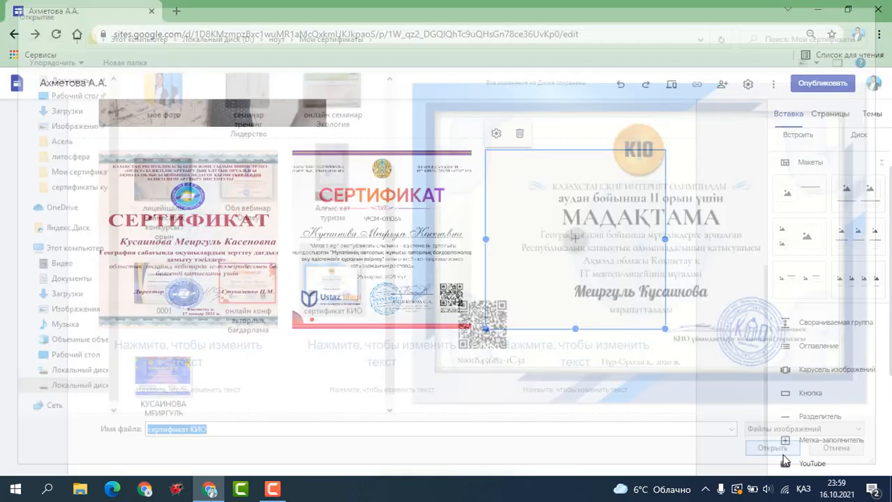
Start the first card's caption with 'Сертификат'.
click(174, 352)
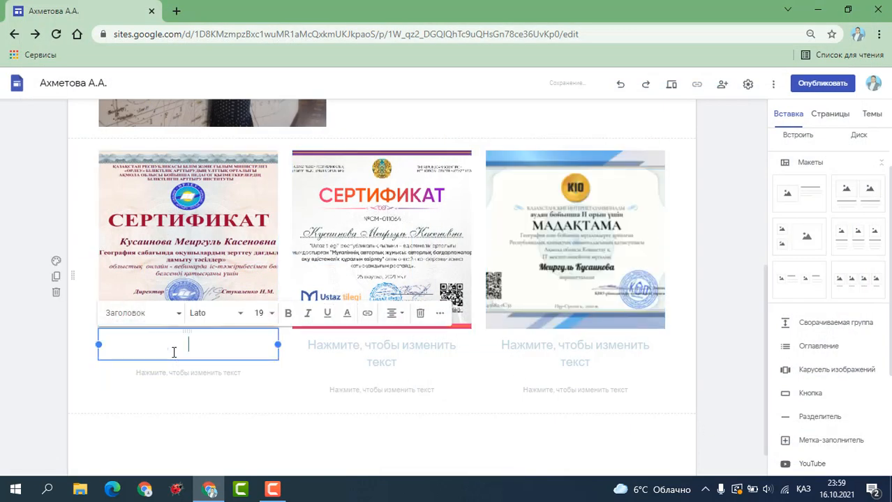
text(Сертификат)
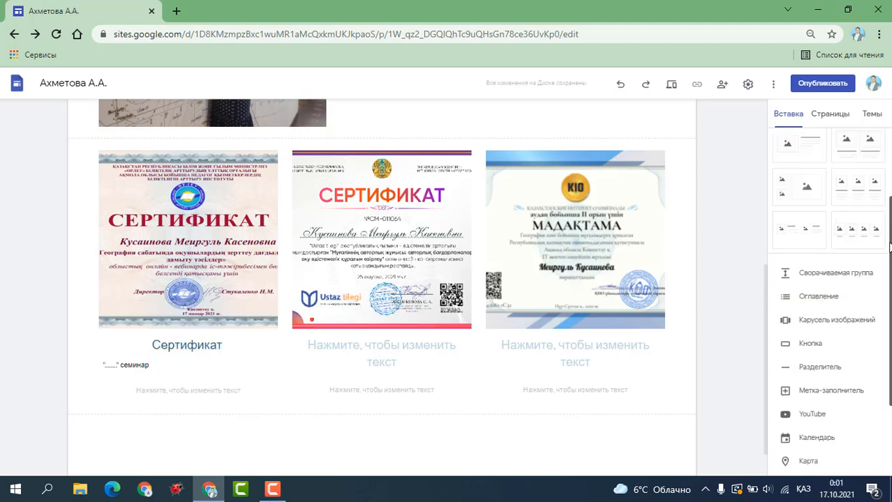
scroll(890, 245, down, 2)
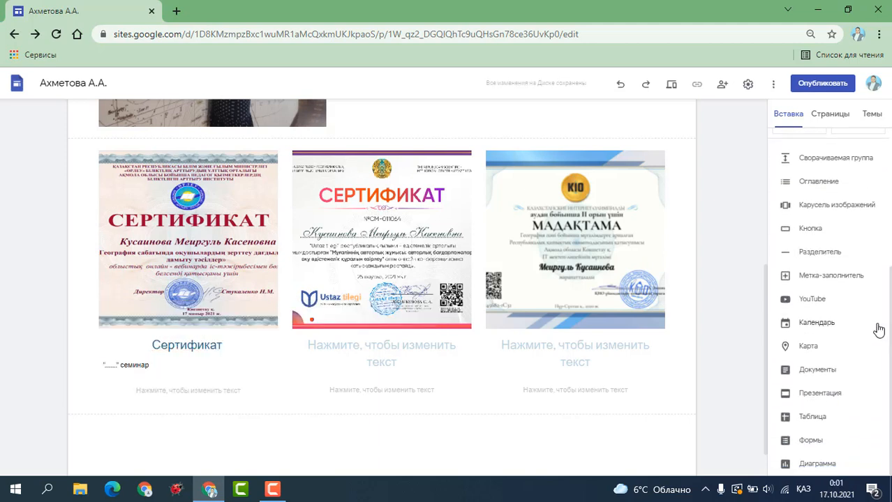
Insert the Дара тұлға жобасы video from the channel's uploaded YouTube videos.
click(810, 300)
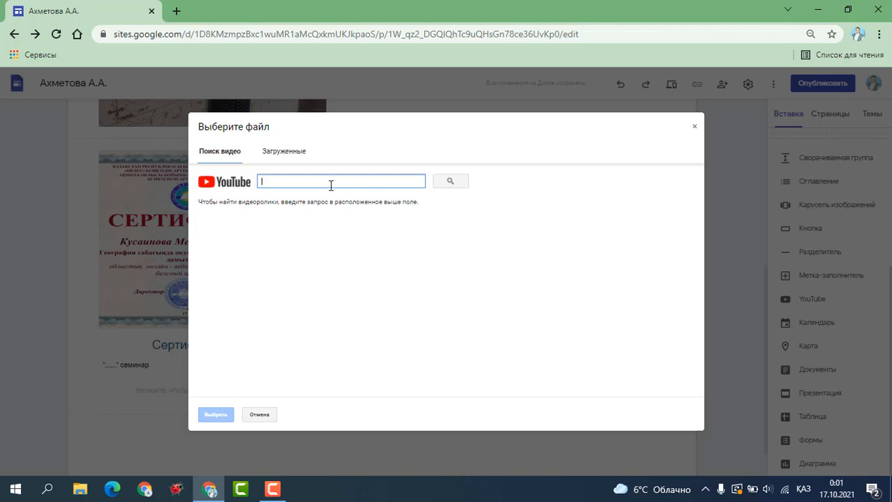
click(299, 153)
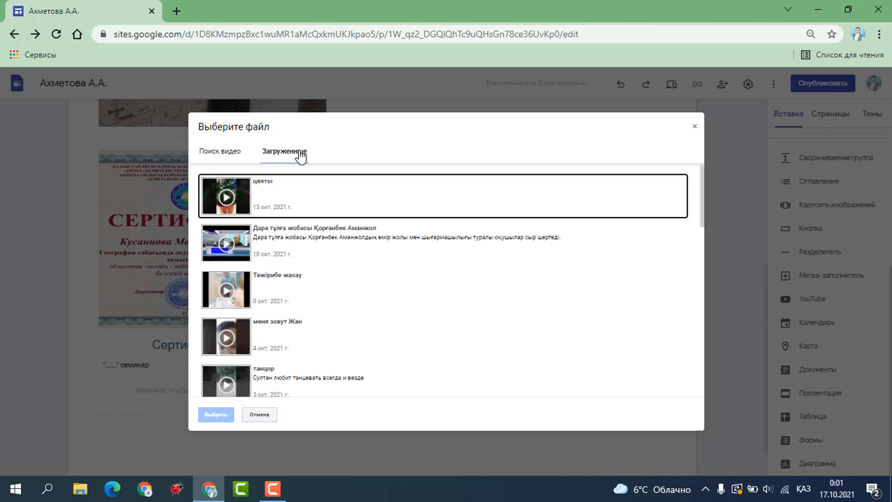
click(323, 250)
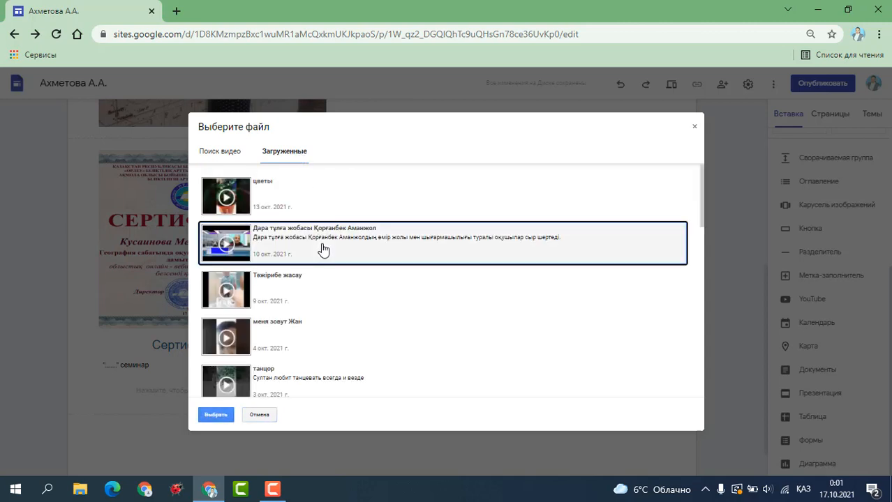
click(216, 416)
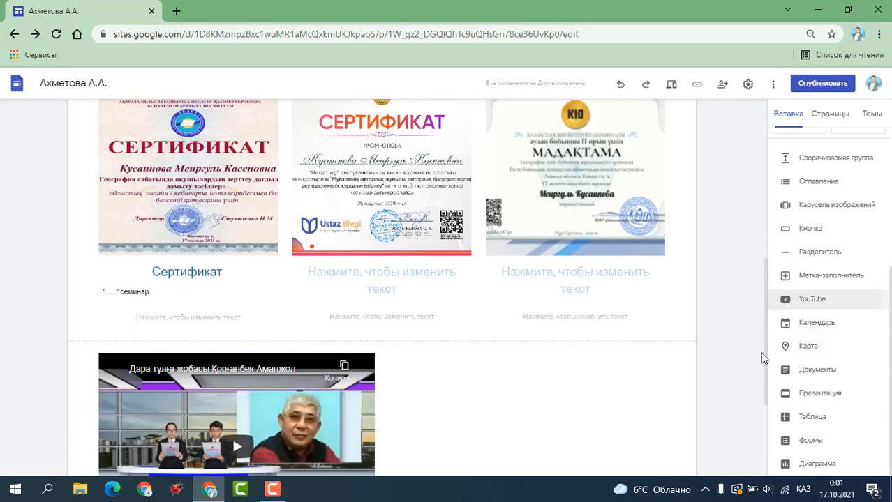
Add a text box, narrow it and place it beside the video.
drag(764, 332, 763, 397)
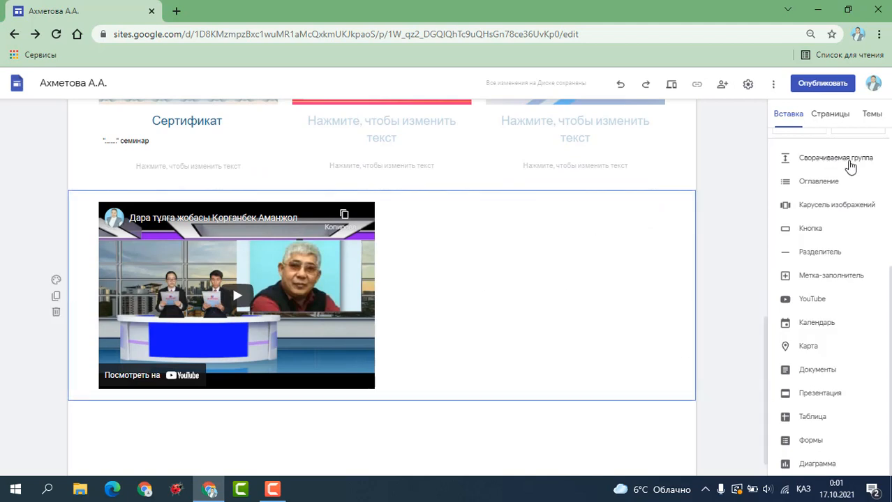
scroll(827, 224, up, 4)
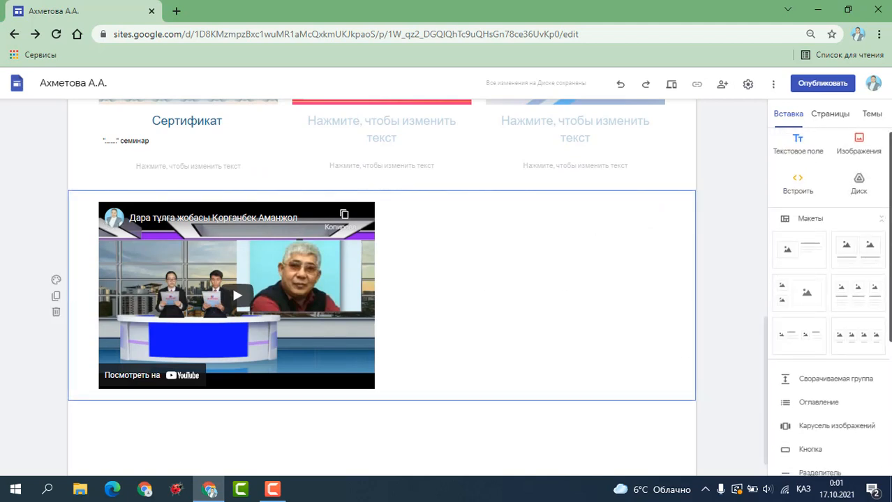
click(797, 148)
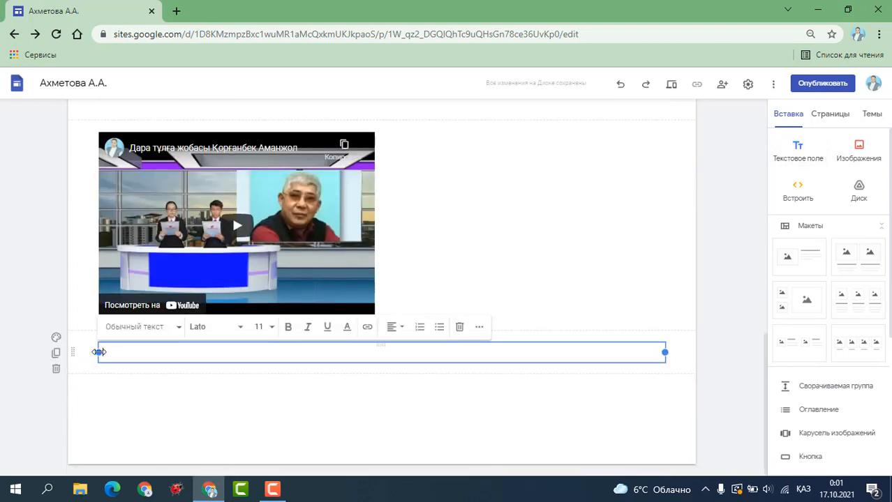
drag(99, 351, 392, 358)
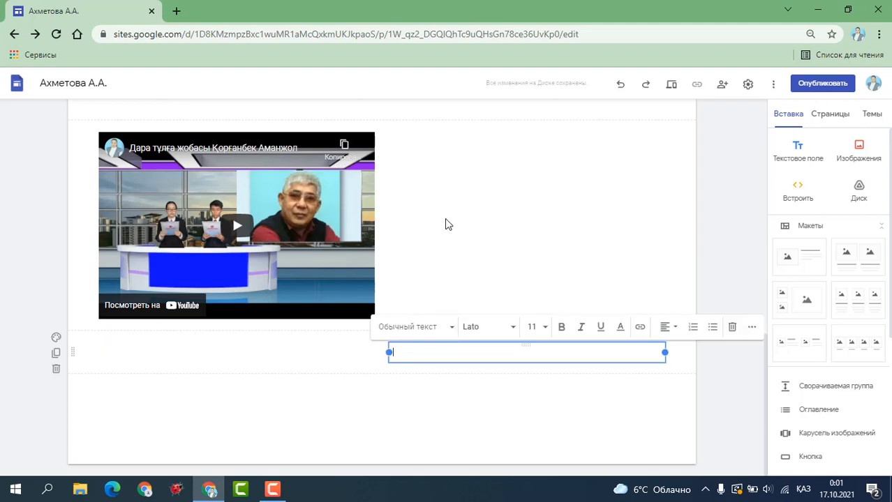
drag(446, 219, 445, 217)
click(428, 187)
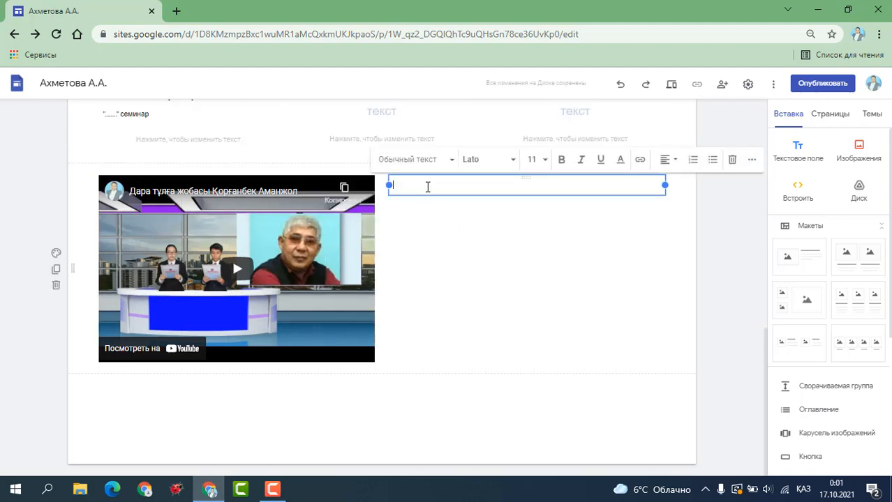
Type the title 'Дара тұлға жобасы', set it to size 48 and centre it.
text(Дара тұлға жобасы)
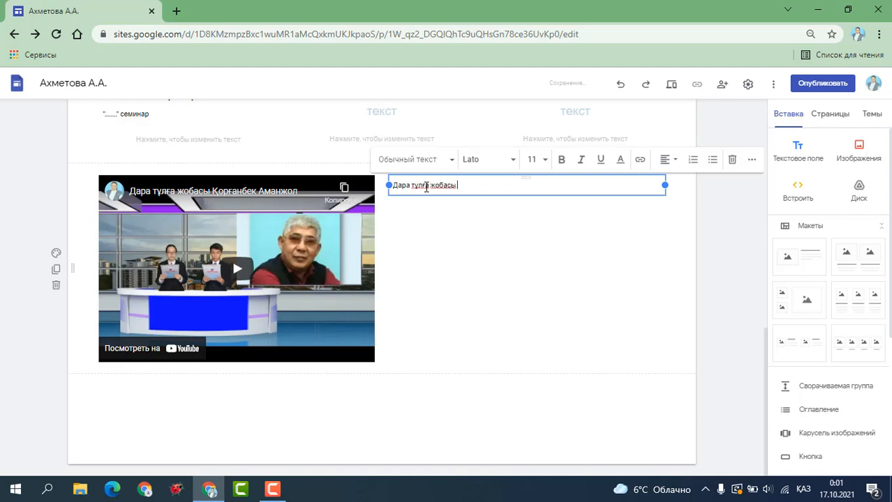
drag(459, 187, 385, 201)
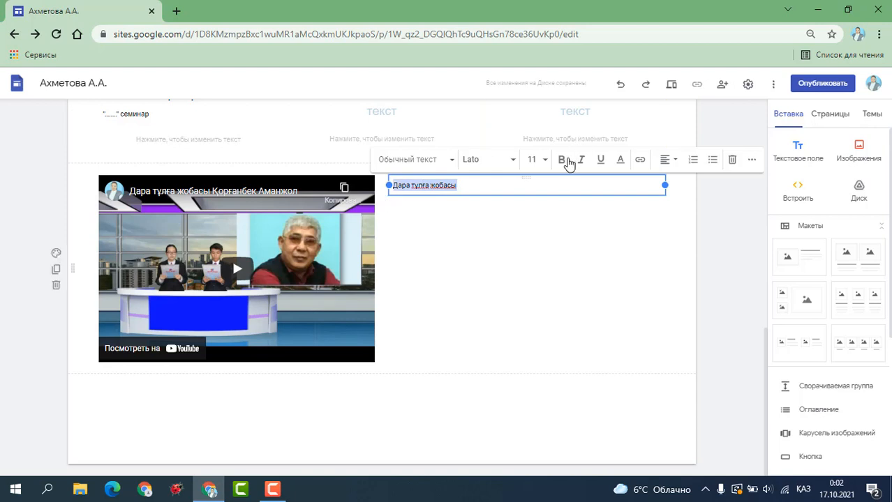
click(545, 164)
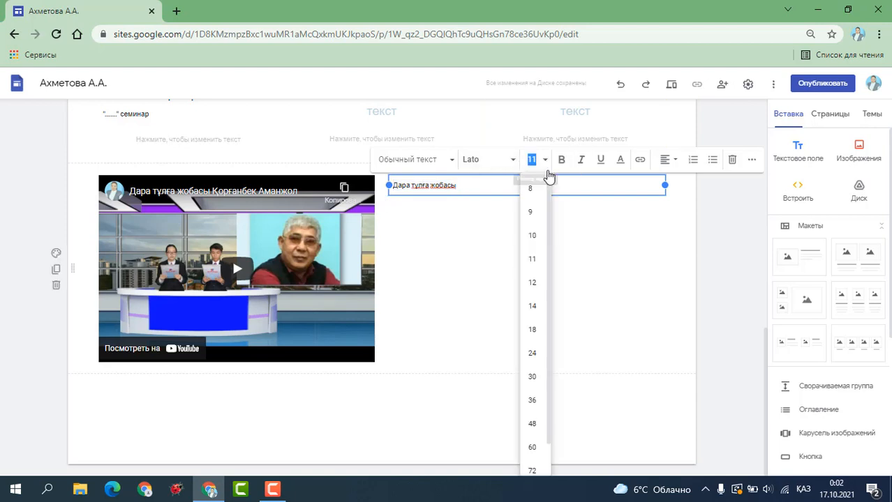
click(532, 423)
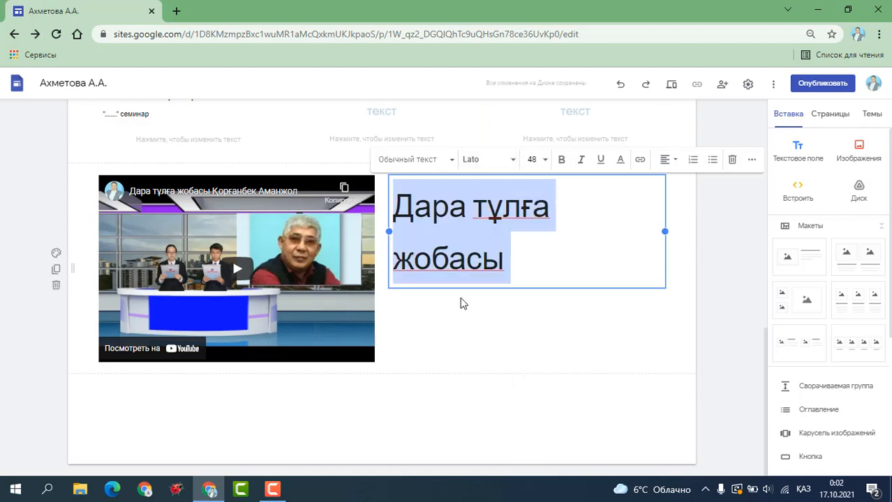
drag(538, 253, 394, 209)
click(668, 161)
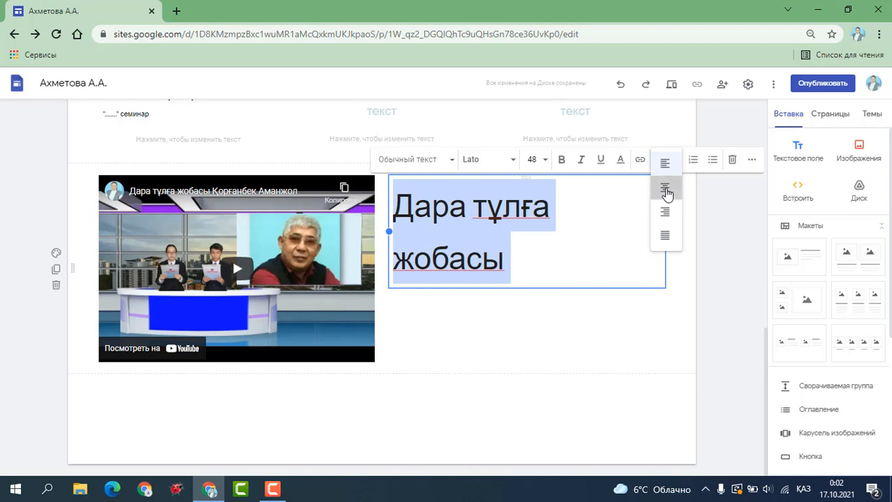
click(665, 189)
Make the video slightly smaller and shift it right, next to the title.
click(369, 354)
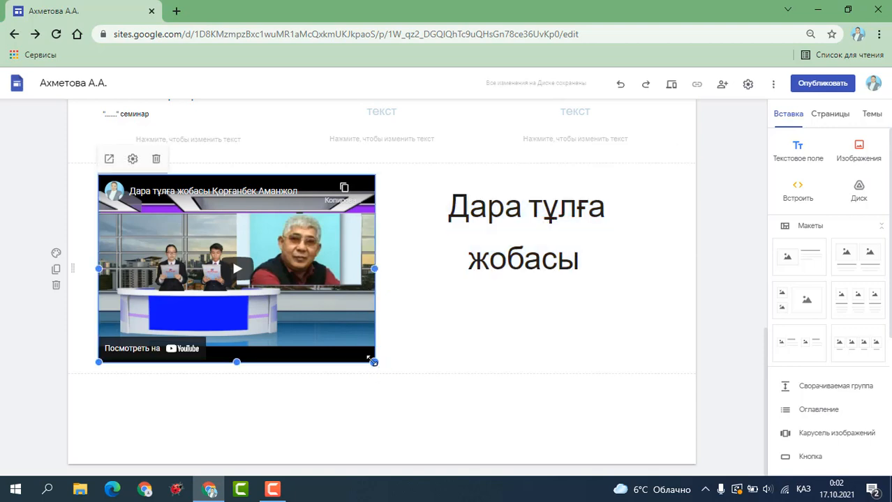
drag(374, 361, 317, 321)
drag(289, 275, 292, 274)
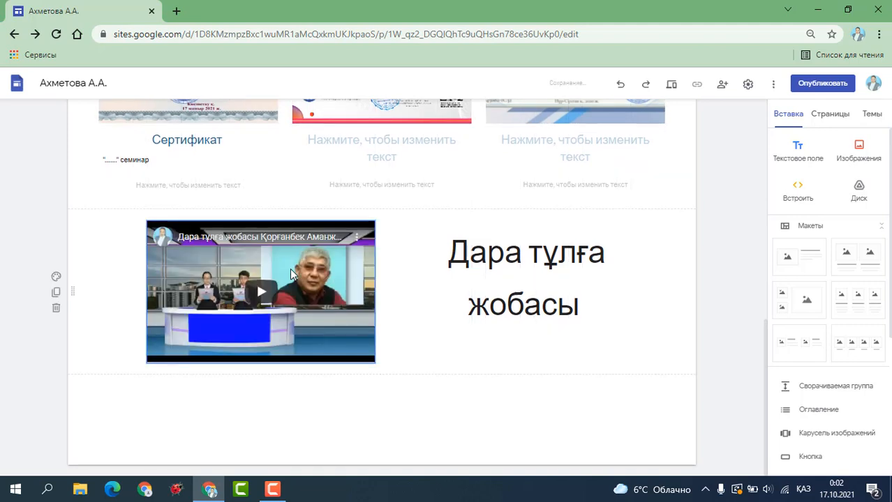
click(467, 330)
click(476, 359)
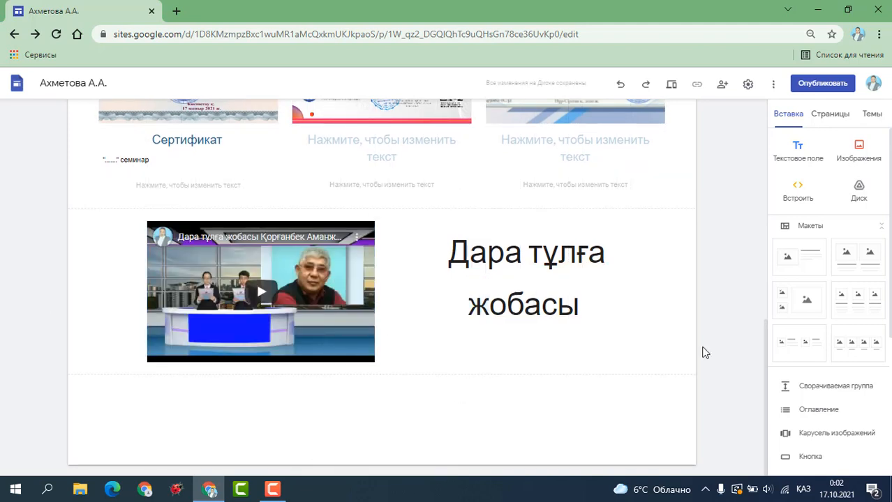
scroll(830, 279, down, 3)
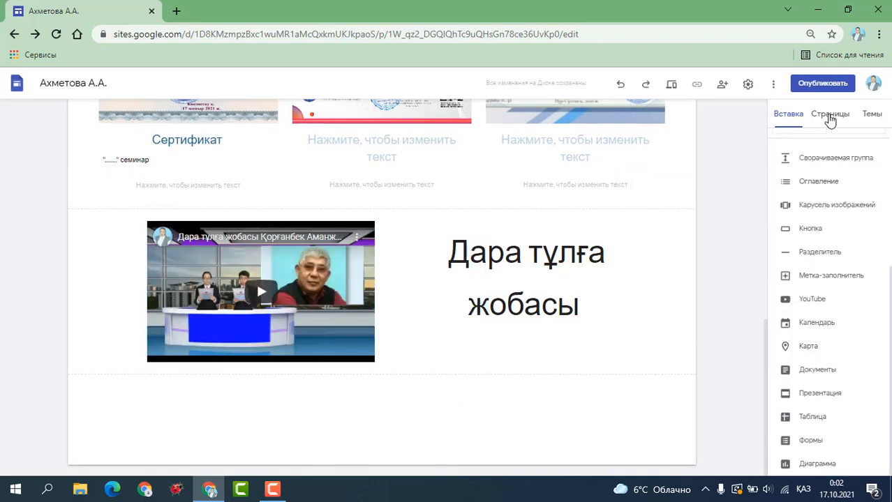
Rename the Home page to Басты бет.
click(830, 116)
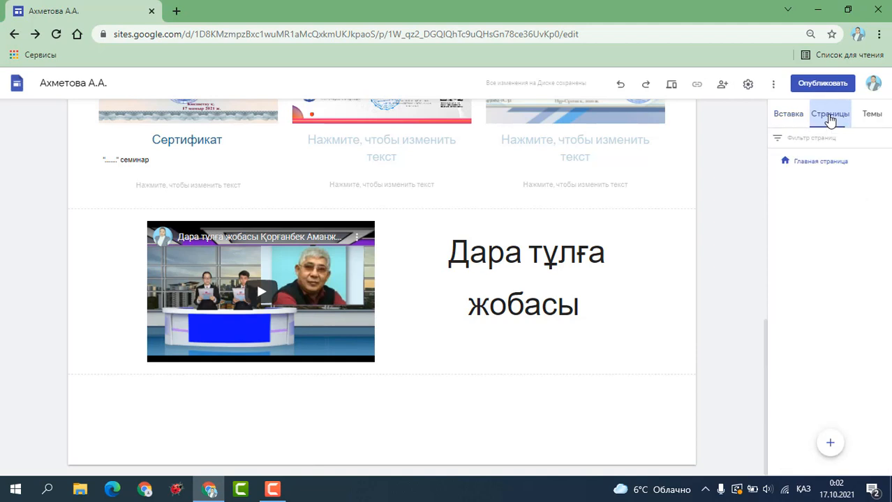
double_click(830, 162)
text(Басты бет)
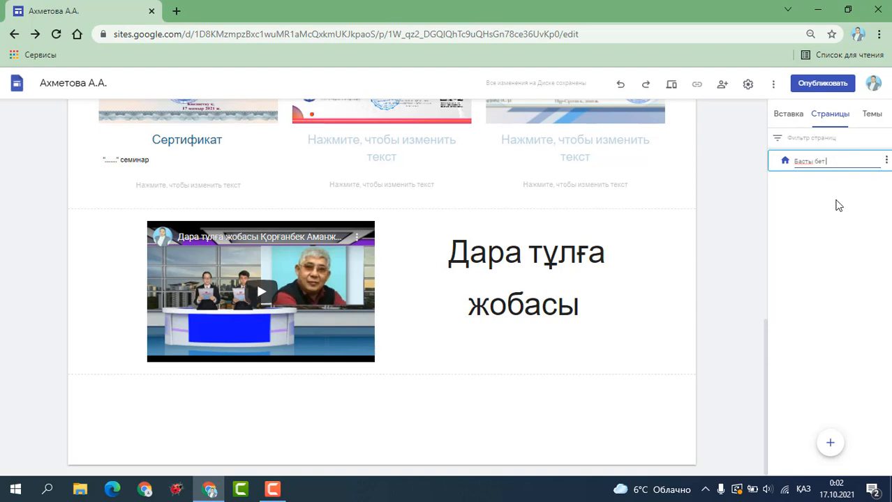
Create two new pages, Пән бойынша тесттер and ҚМЖ.
click(830, 442)
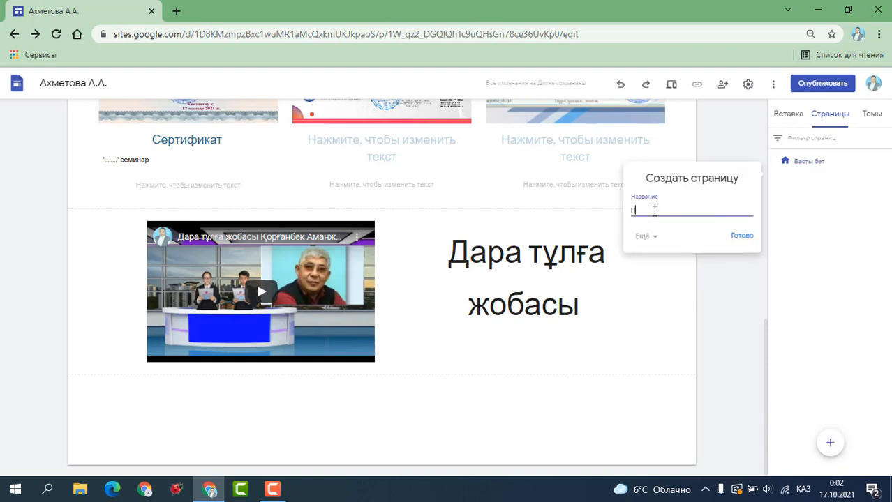
text(пән бойынша тестт)
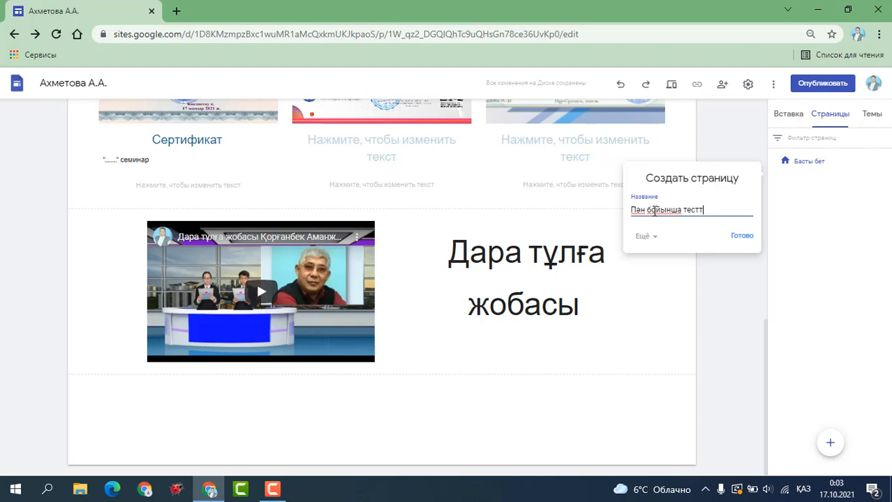
text(ер)
click(738, 237)
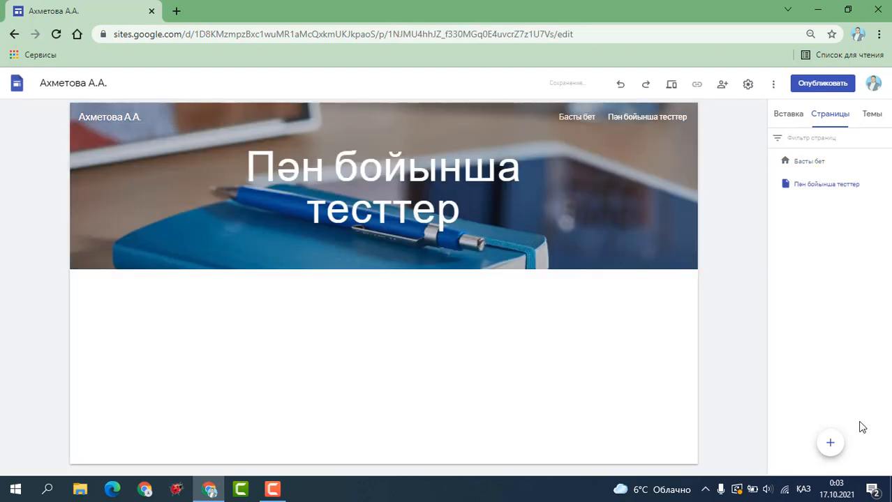
click(829, 444)
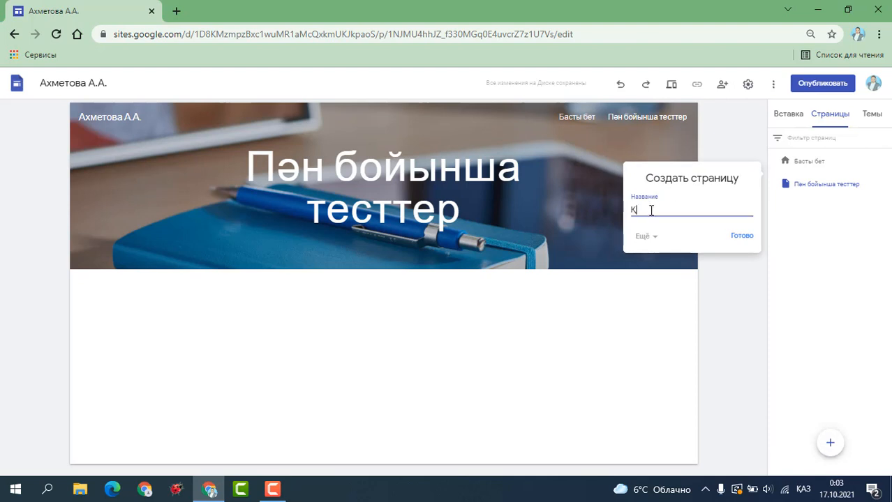
click(743, 238)
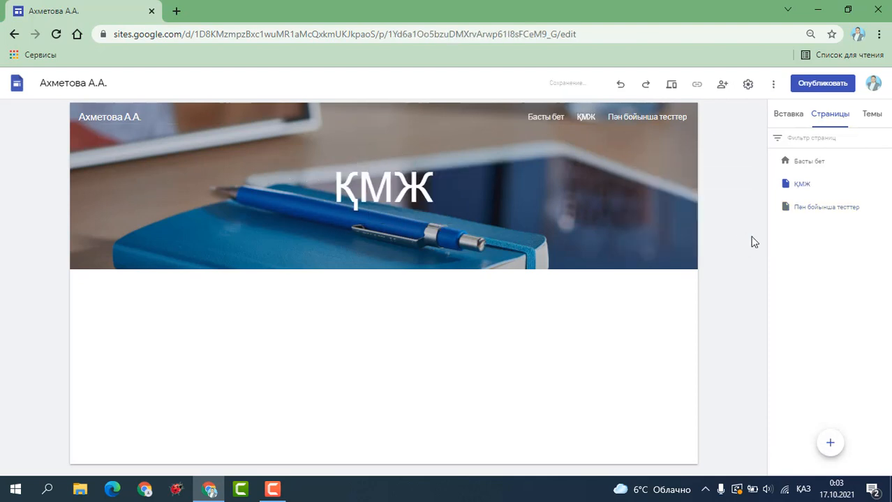
click(872, 123)
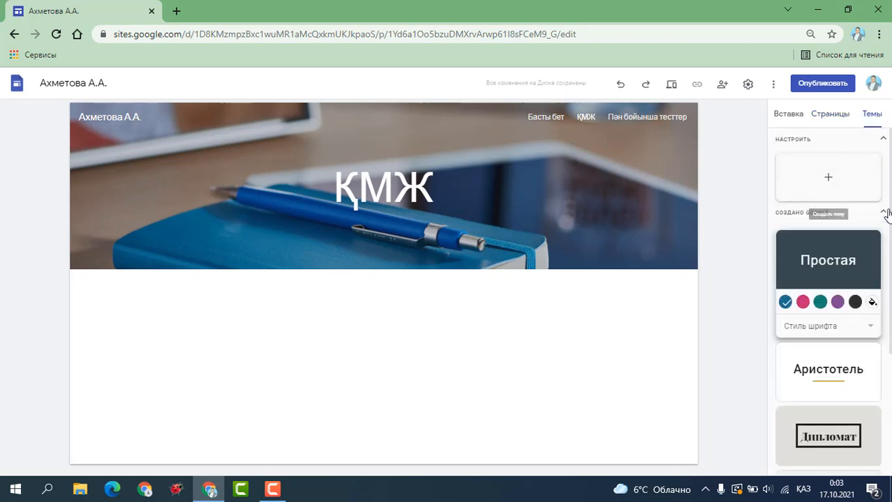
Try the Аристотель theme, then apply the Дипломат theme to the site.
scroll(869, 229, down, 1)
scroll(830, 231, down, 2)
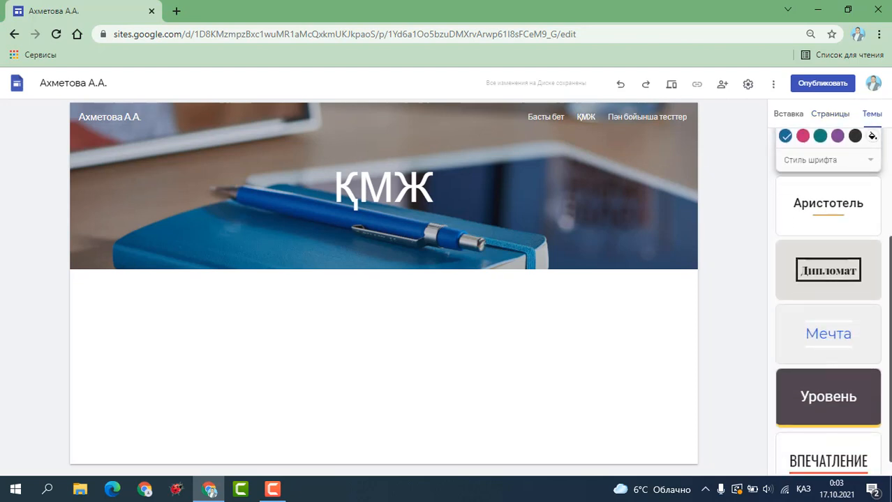
click(830, 231)
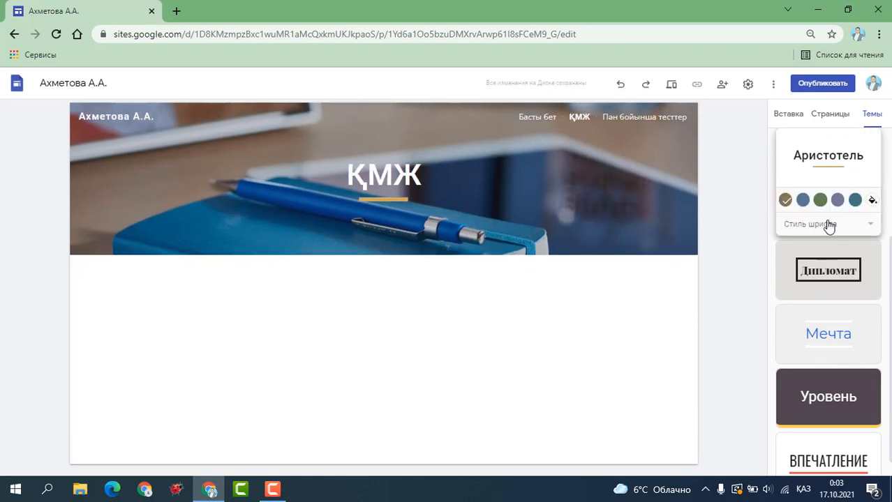
click(830, 274)
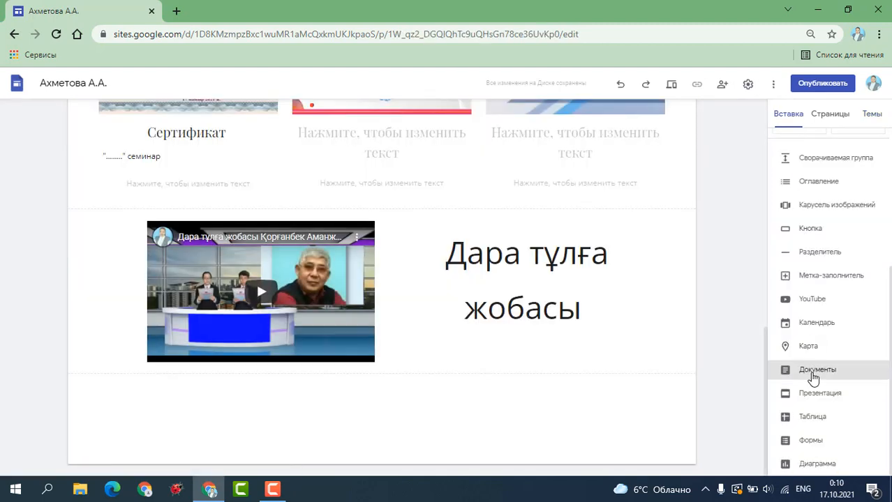
Embed the second lesson-plan Google Docs document from Drive below the video.
click(813, 374)
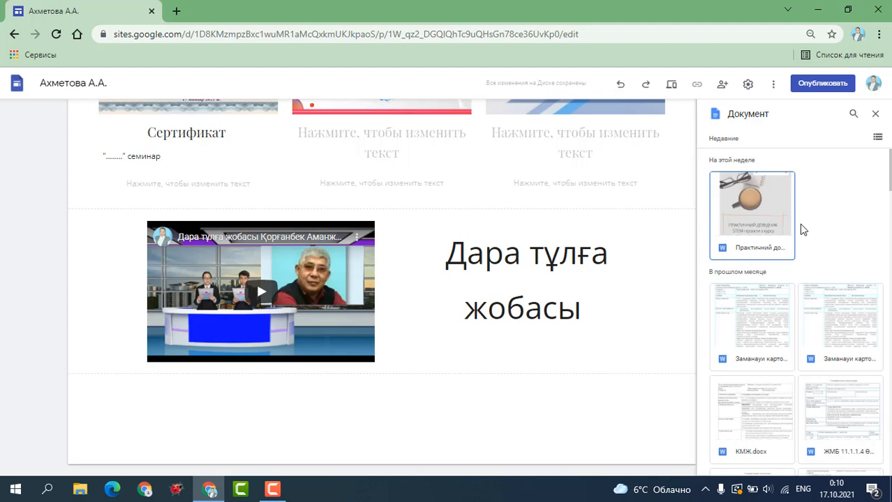
scroll(795, 307, down, 2)
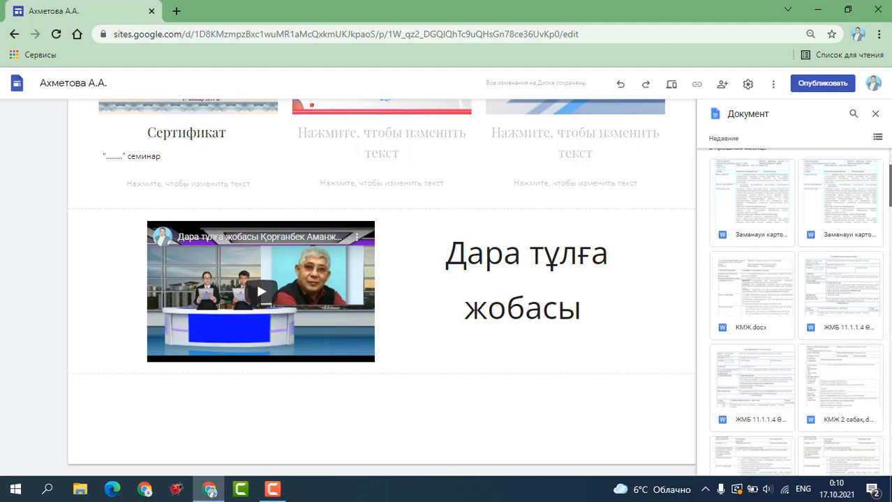
click(851, 197)
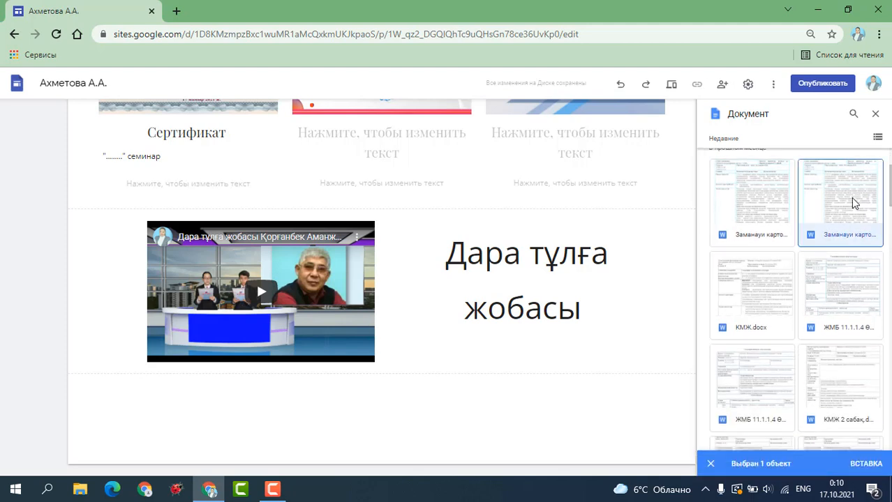
click(865, 465)
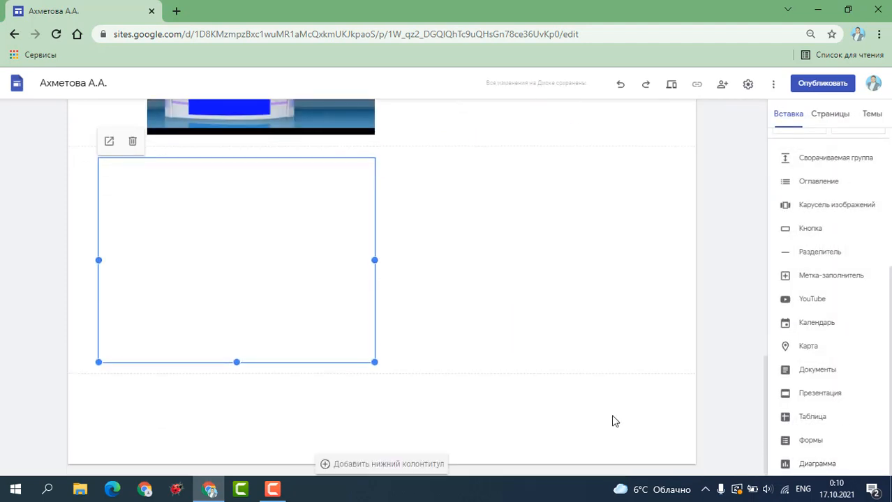
Shrink the embedded document and add an empty text box beneath it.
drag(372, 362, 280, 319)
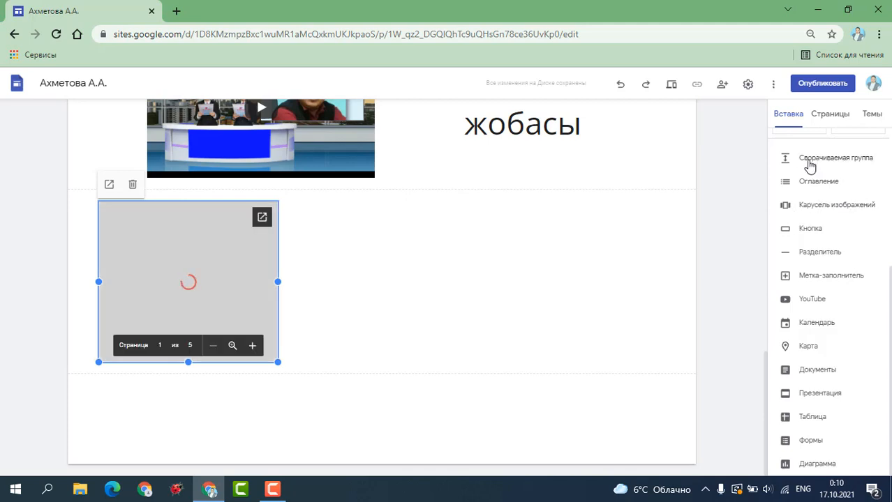
scroll(860, 167, up, 2)
scroll(803, 182, up, 2)
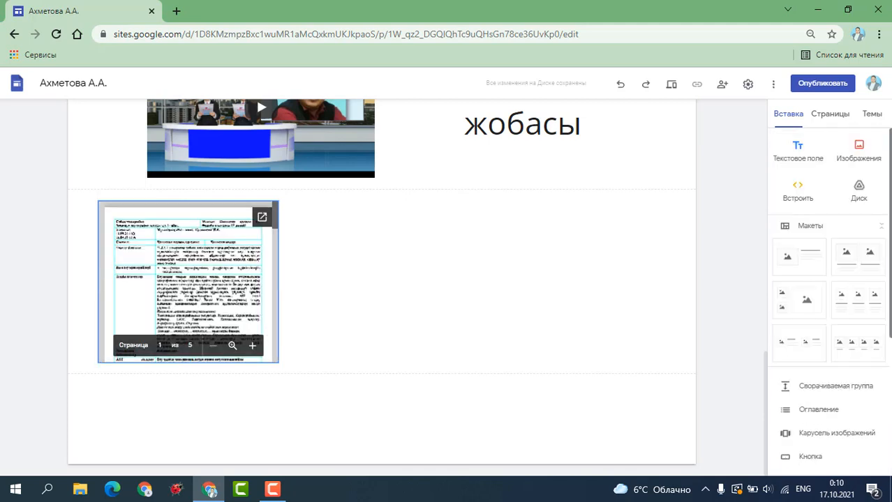
click(799, 159)
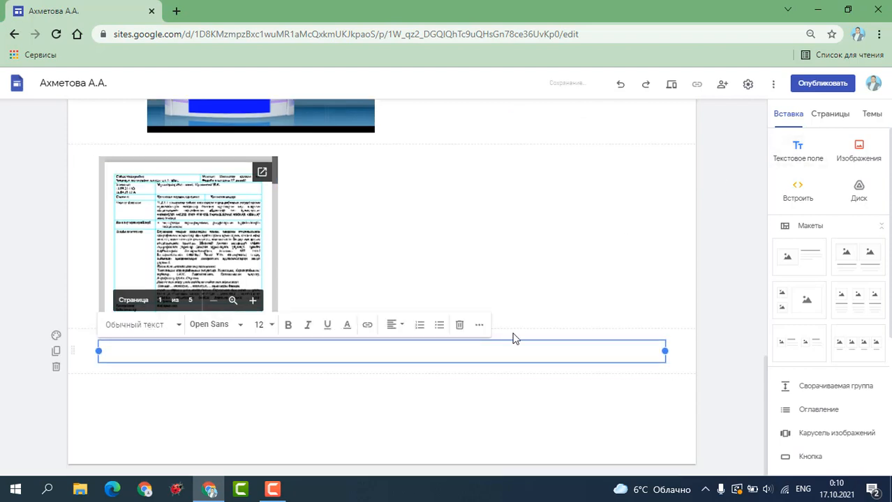
Narrow the text box and type the caption 'ҚМЖ 11 сынып Заманауи картографиялық зерттеулер'.
drag(665, 352, 278, 353)
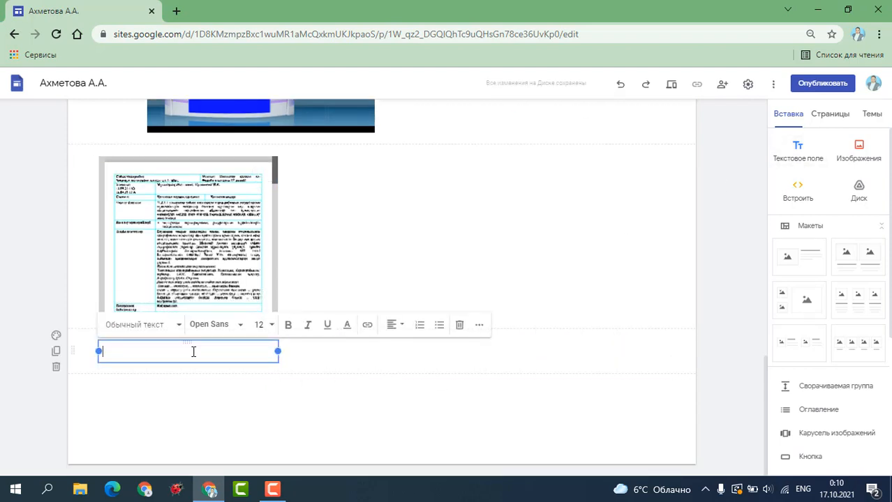
text(J)
key(BackSpace)
key(BackSpace)
key(BackSpace)
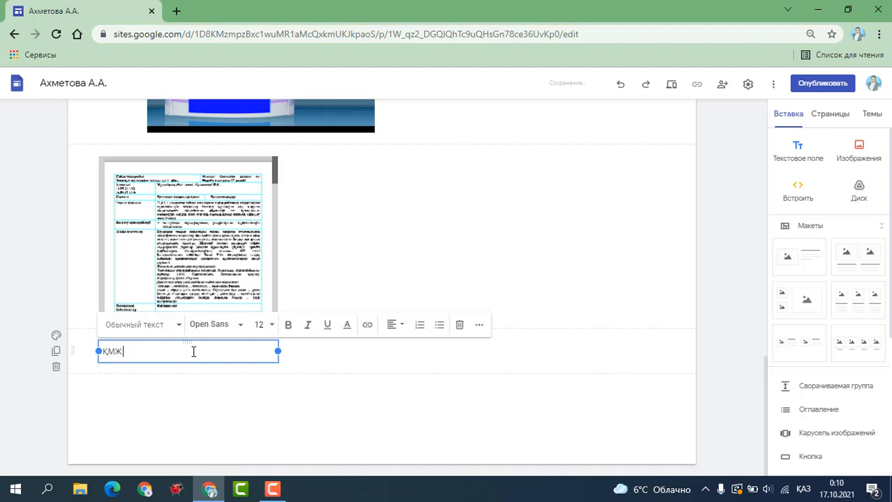
text(ҚМЖ 11 сынып)
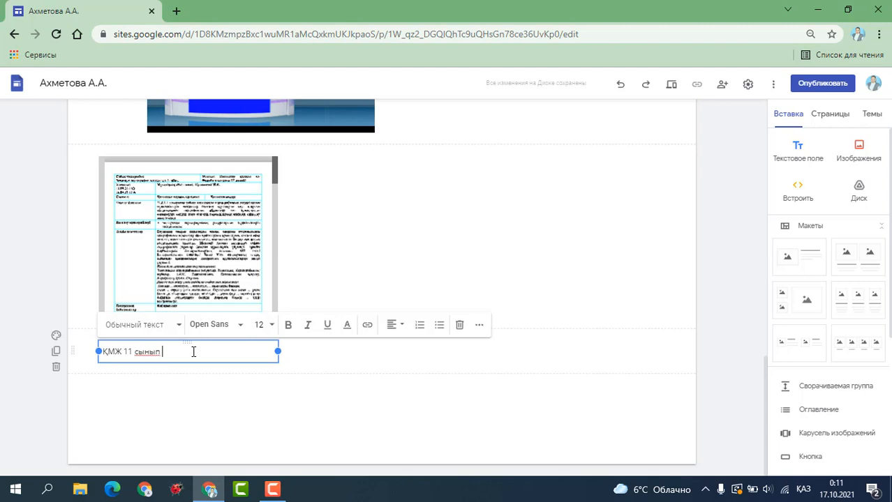
text( Заманауи )
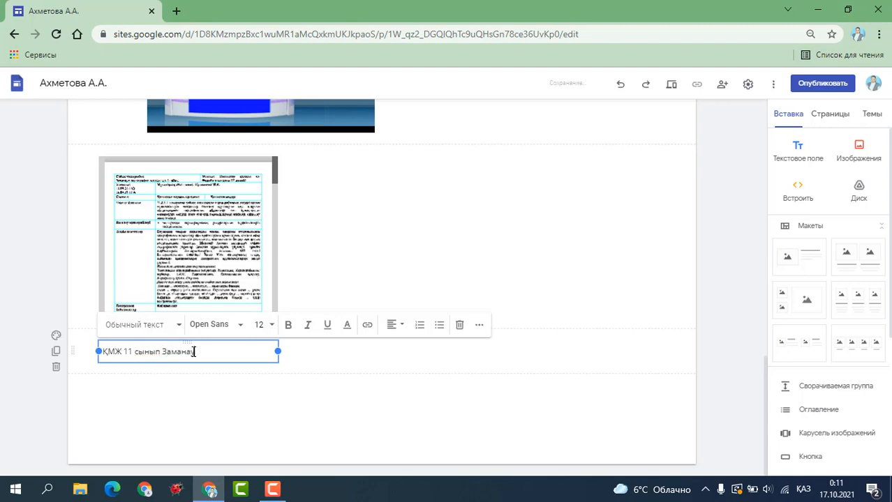
text(картографиялық )
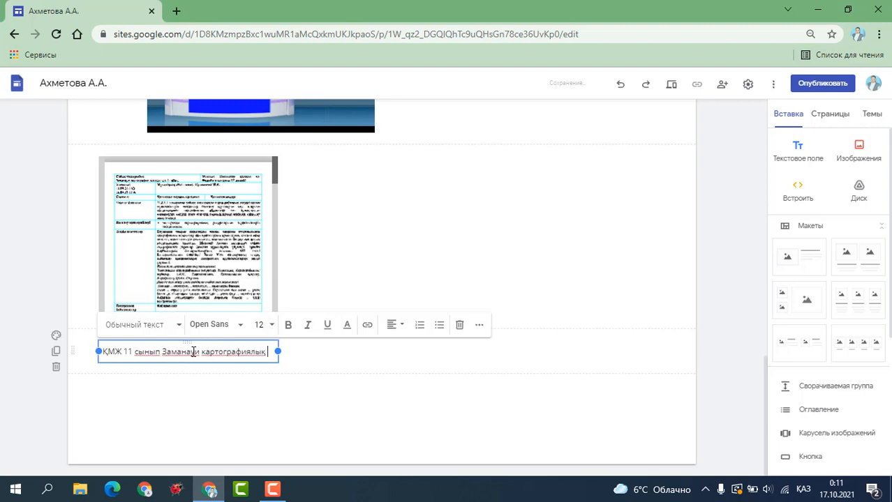
text(зерттеулер)
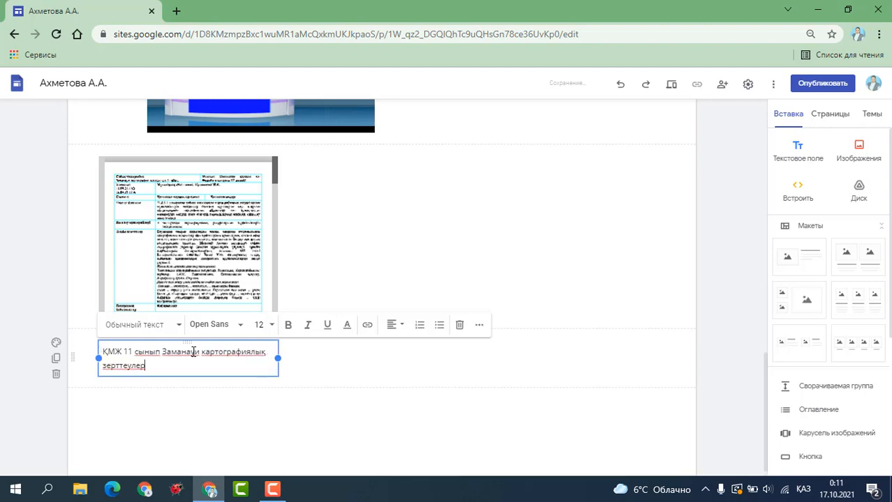
click(263, 437)
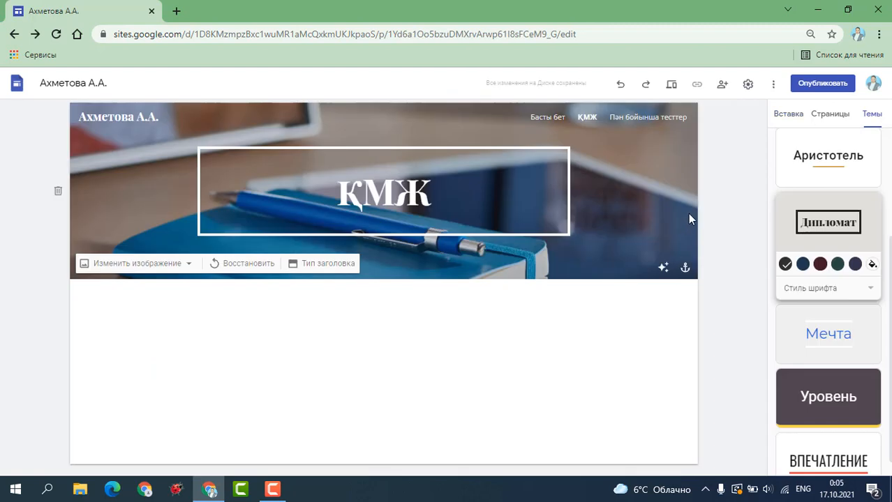
Change the draft site's sharing to 'Anyone with the link'.
click(722, 84)
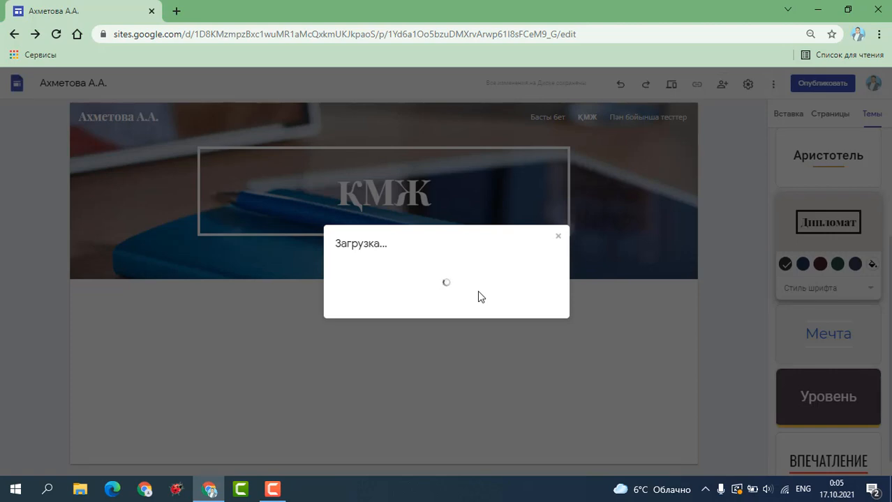
click(558, 236)
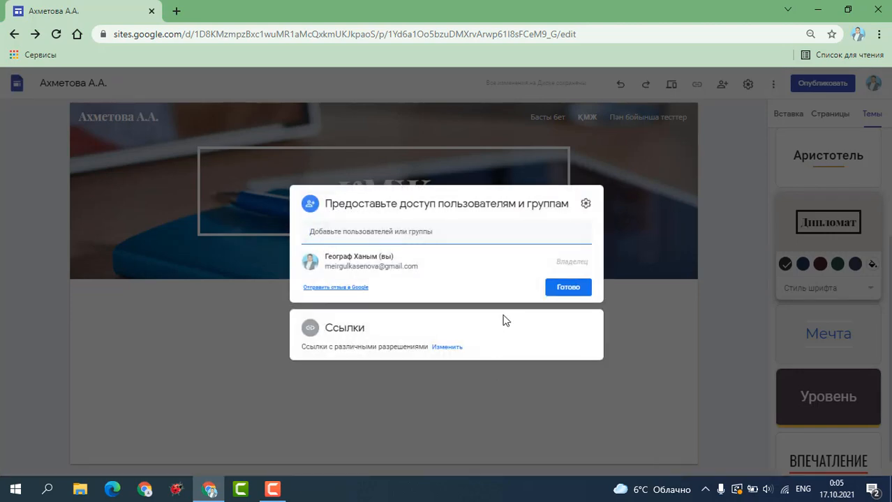
click(447, 348)
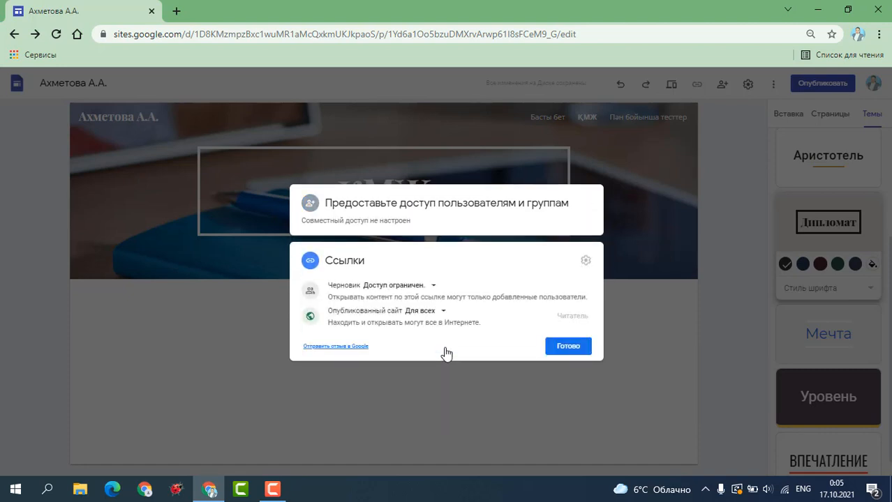
click(417, 290)
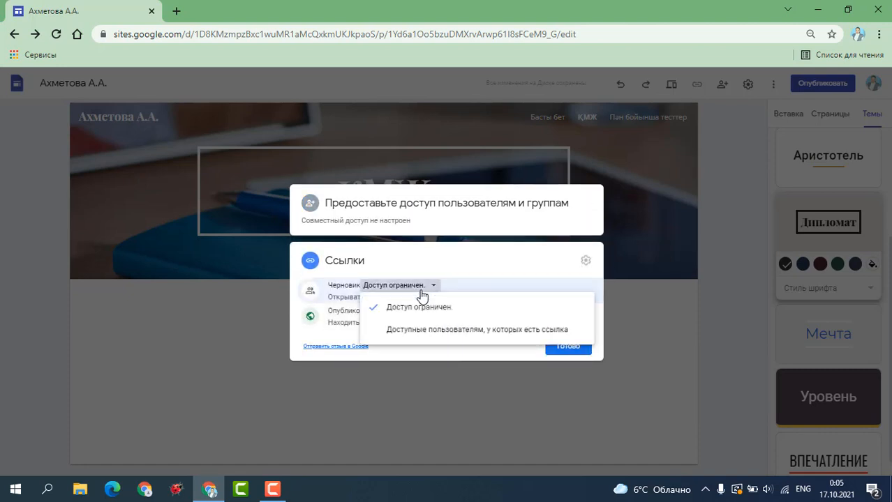
click(423, 338)
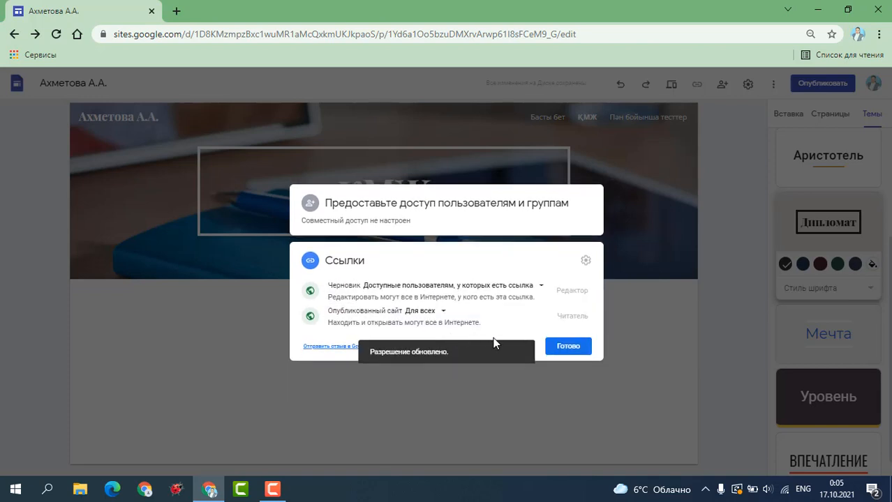
click(567, 347)
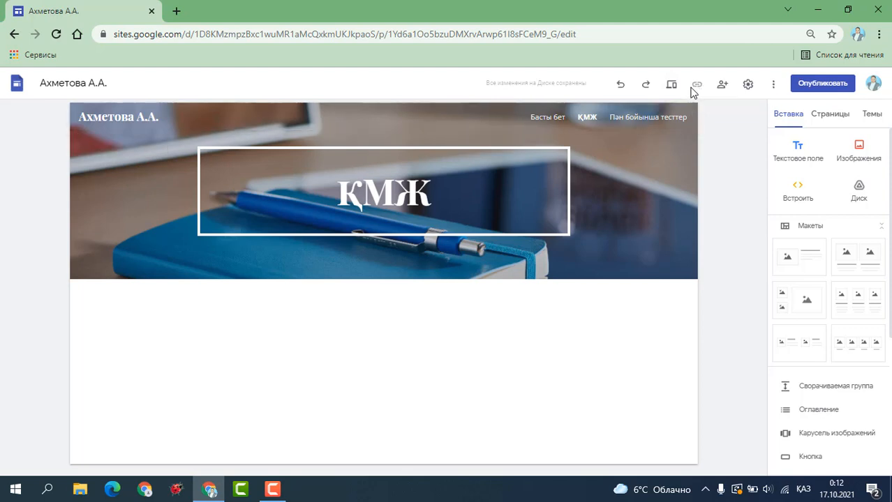
Preview the site and scroll through the home page's certificates, video and lesson plan.
click(272, 497)
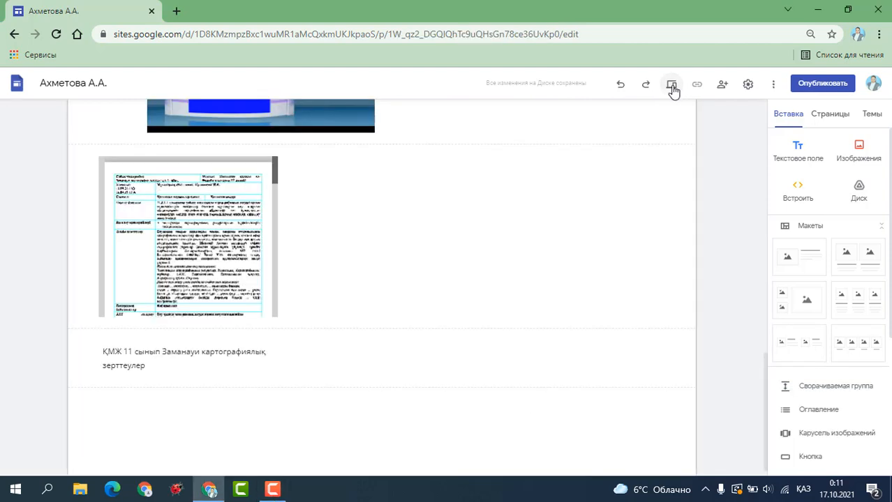
click(671, 85)
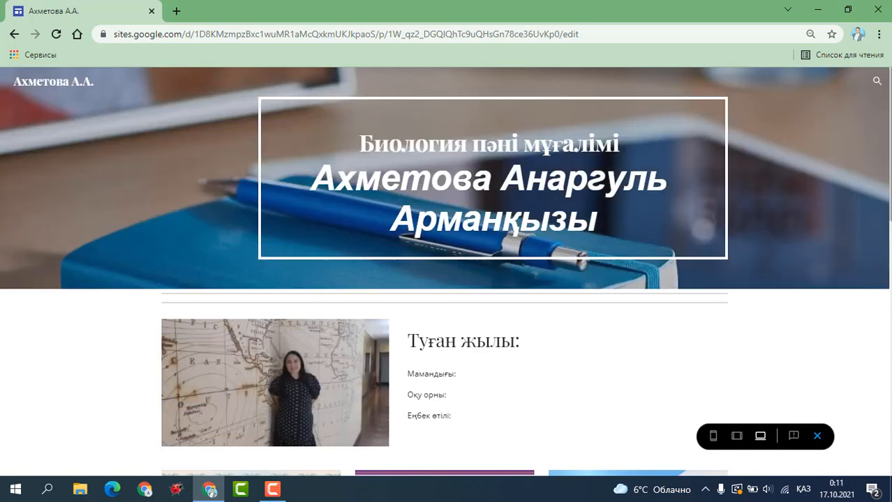
scroll(445, 273, down, 1)
scroll(445, 272, down, 3)
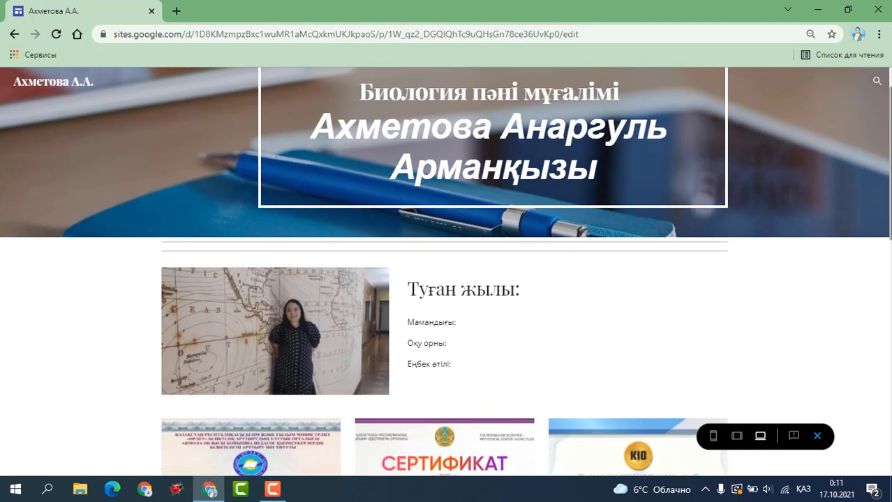
scroll(445, 272, down, 3)
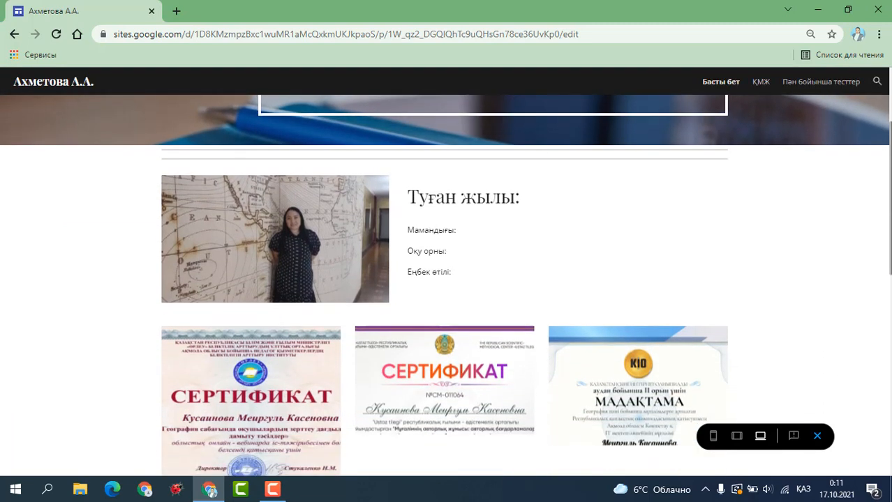
scroll(445, 272, down, 5)
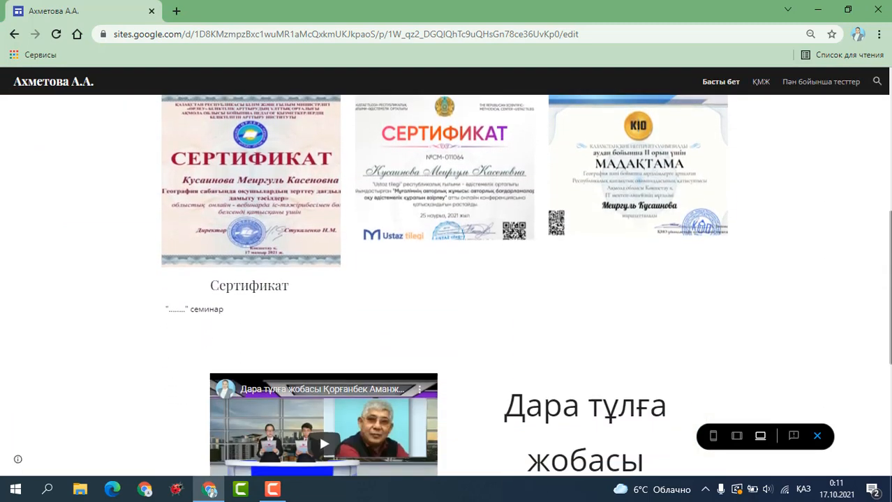
scroll(445, 272, down, 1)
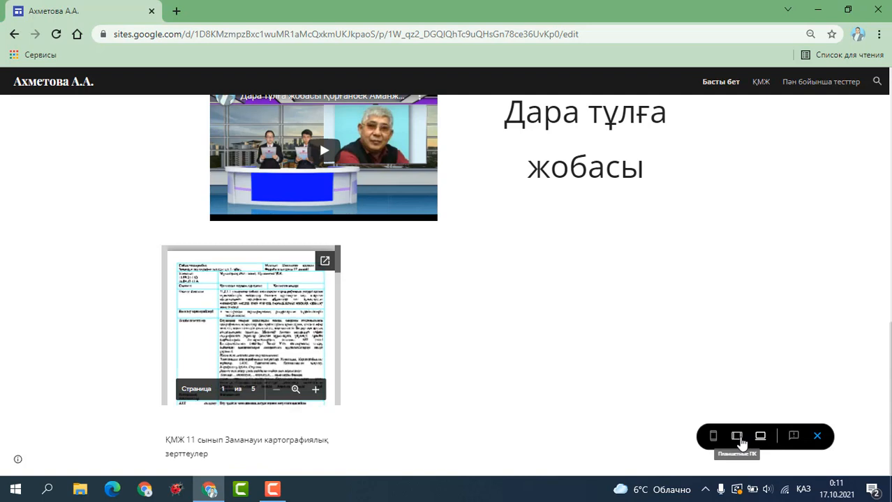
Check the ҚМЖ page in the phone-width preview, then exit the preview.
click(713, 437)
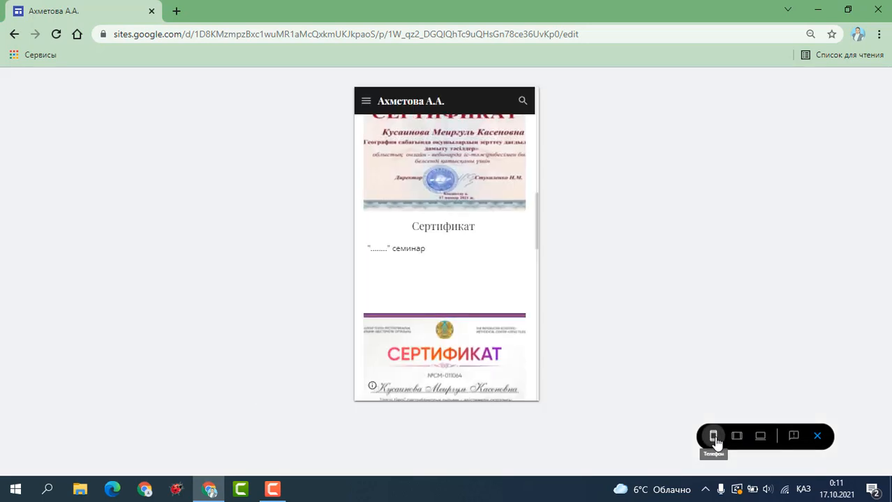
drag(535, 253, 531, 140)
click(369, 101)
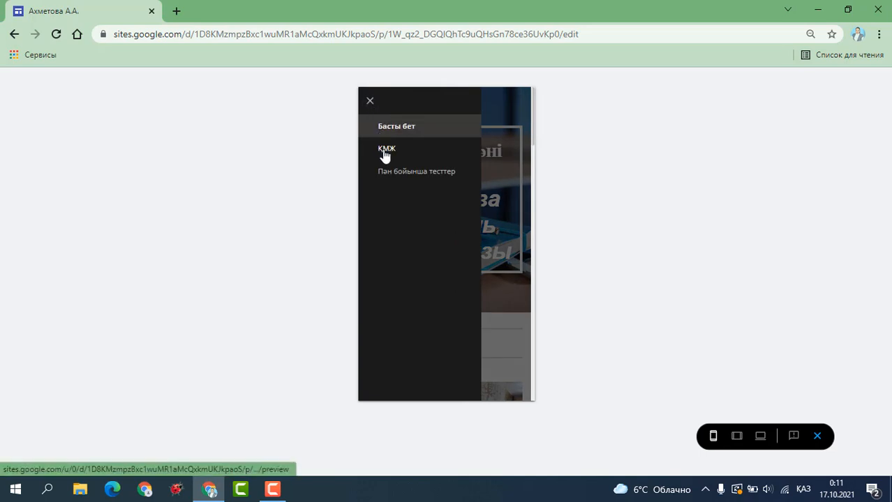
click(490, 105)
click(371, 104)
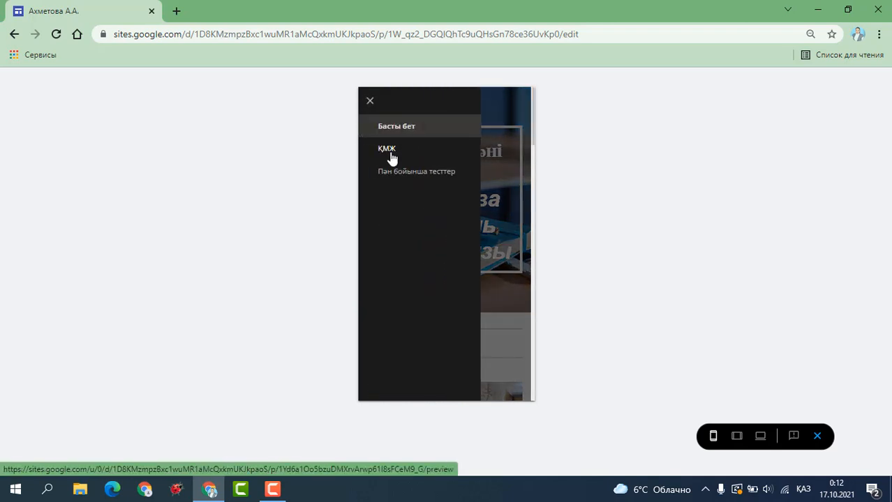
click(390, 155)
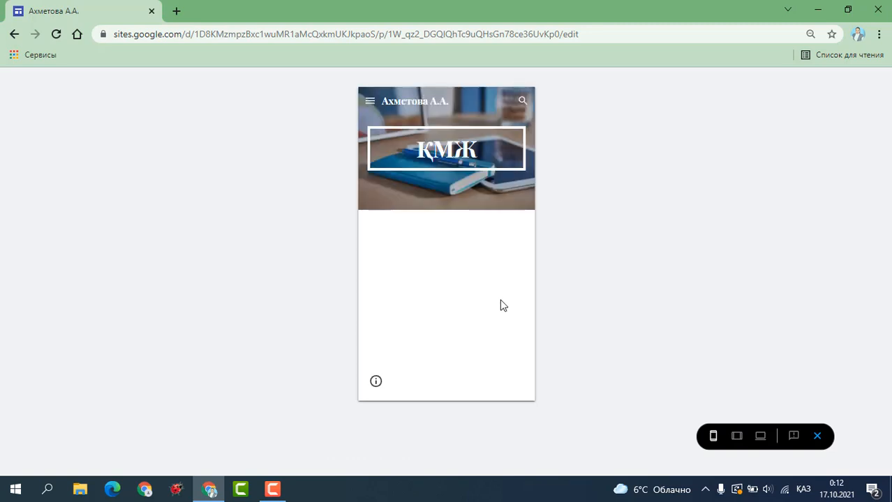
click(817, 436)
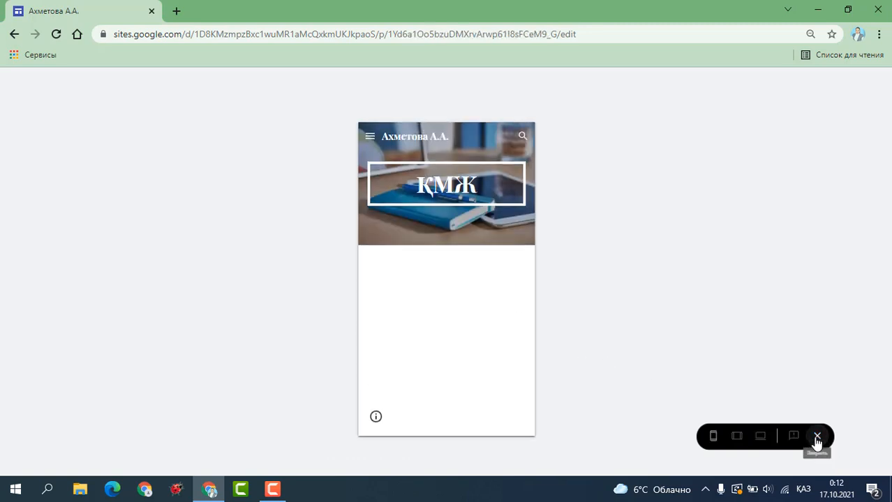